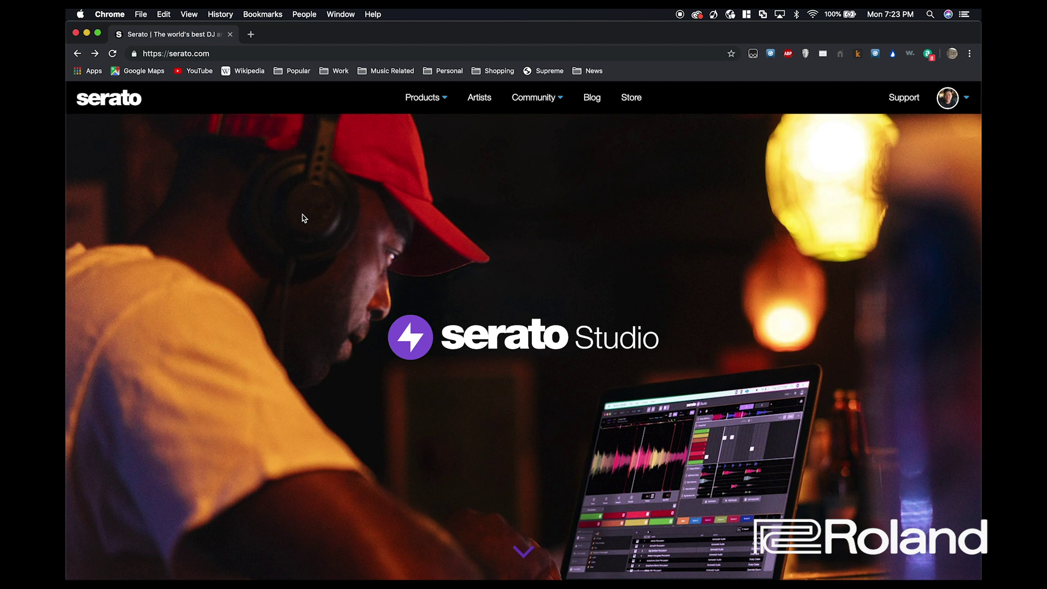
Go to the Serato Studio page from the Products menu's Music Production list on serato.com.
{"action": "mouse_move", "coordinate": [422, 99]}
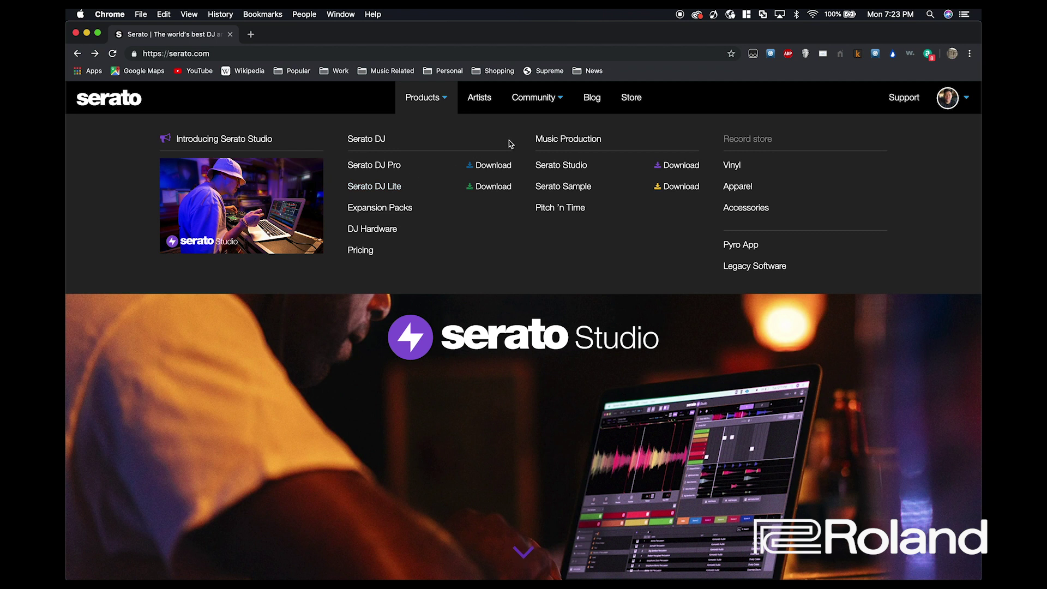
{"action": "left_click", "coordinate": [556, 170]}
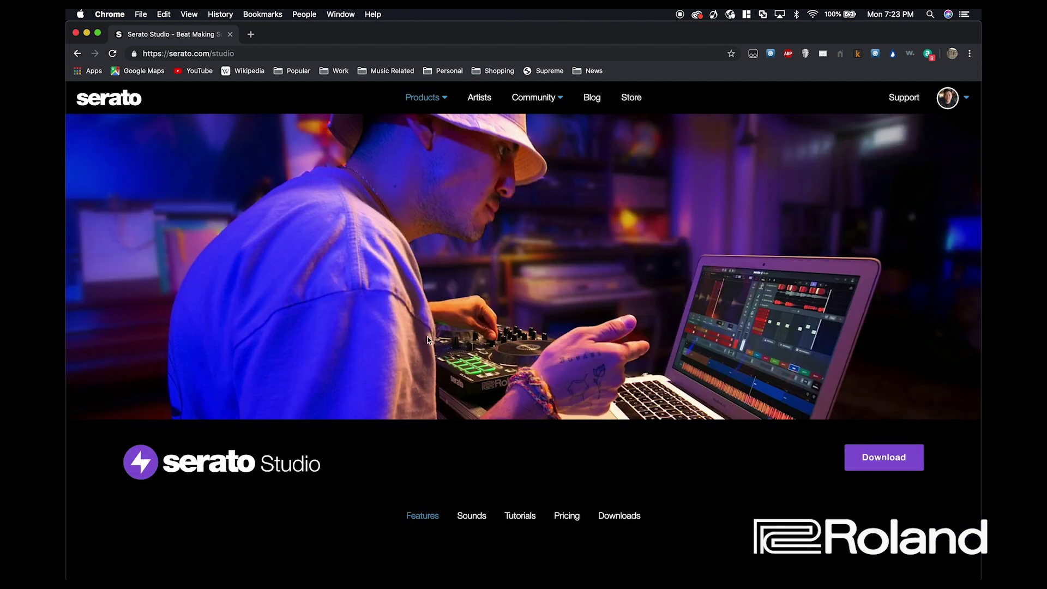
Look over the Serato Studio page, then go to the Download Serato Studio page.
{"action": "scroll", "coordinate": [469, 349], "scroll_direction": "down", "scroll_amount": 2}
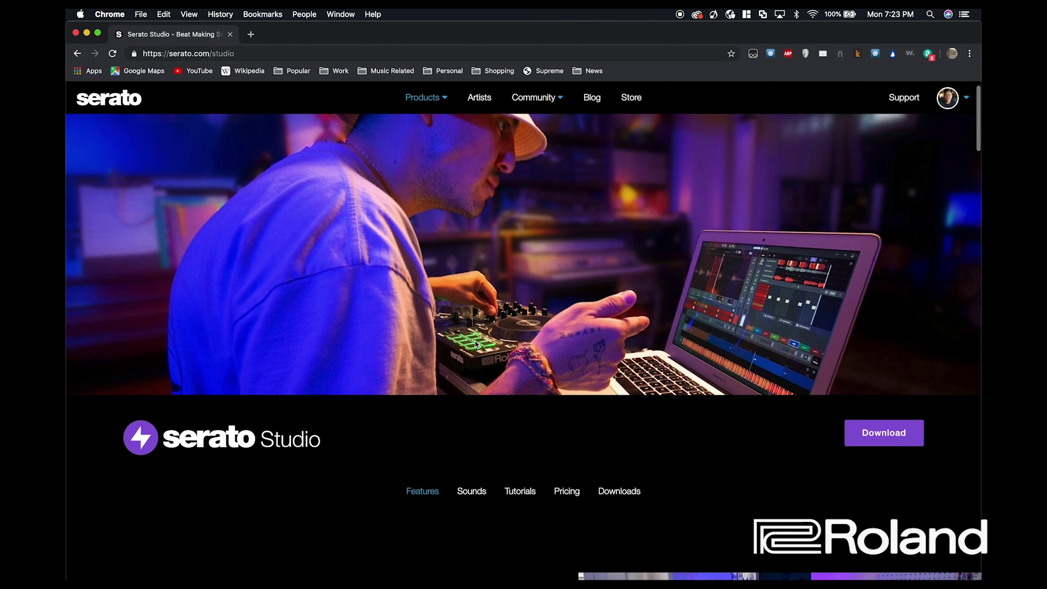
{"action": "scroll", "coordinate": [417, 365], "scroll_direction": "up", "scroll_amount": 2}
{"action": "scroll", "coordinate": [409, 423], "scroll_direction": "down", "scroll_amount": 15}
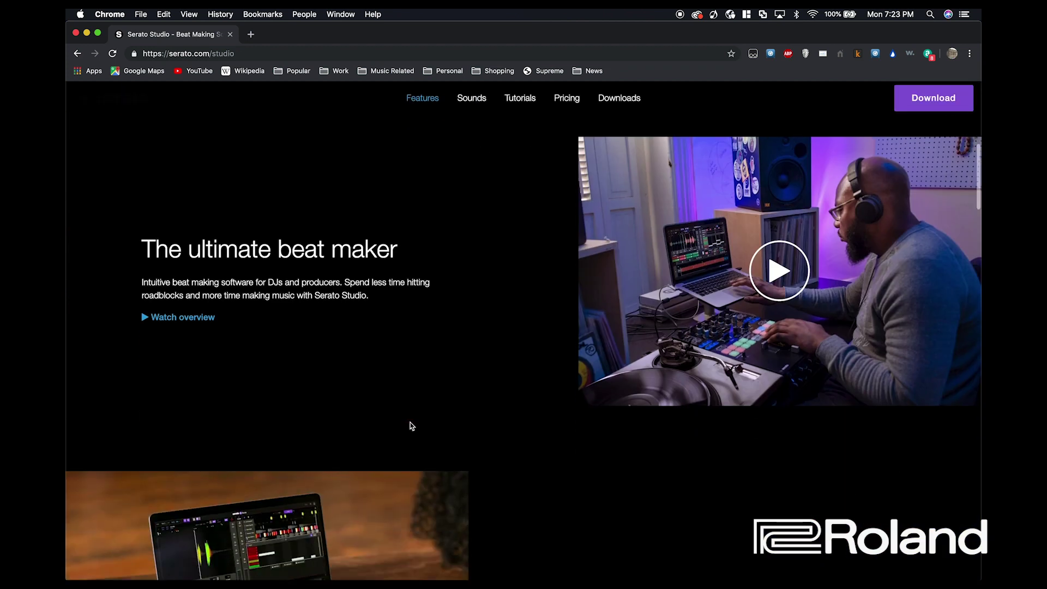
{"action": "scroll", "coordinate": [410, 424], "scroll_direction": "down", "scroll_amount": 20}
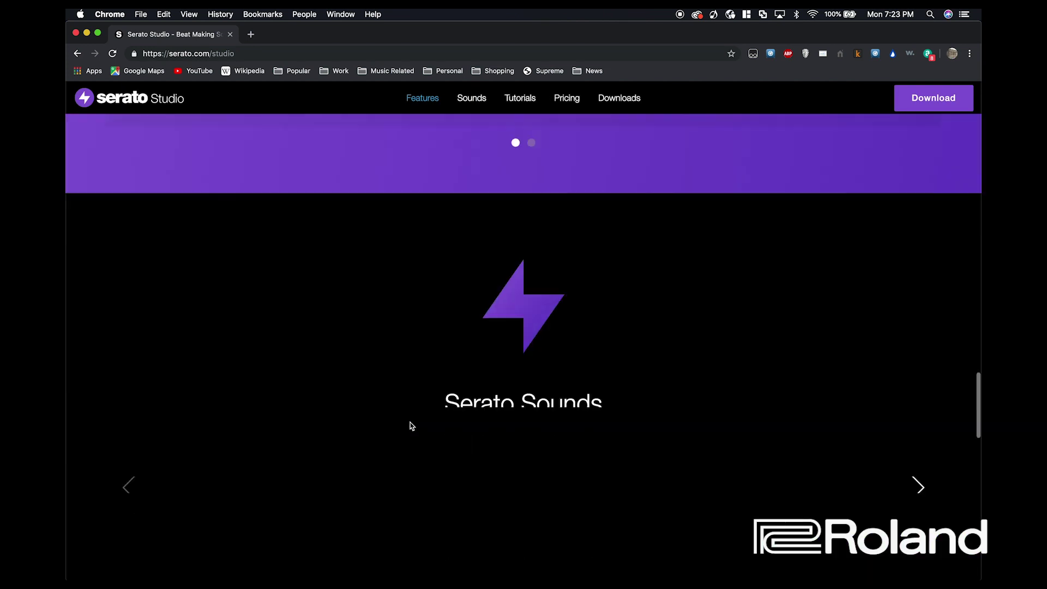
{"action": "scroll", "coordinate": [411, 425], "scroll_direction": "up", "scroll_amount": 20}
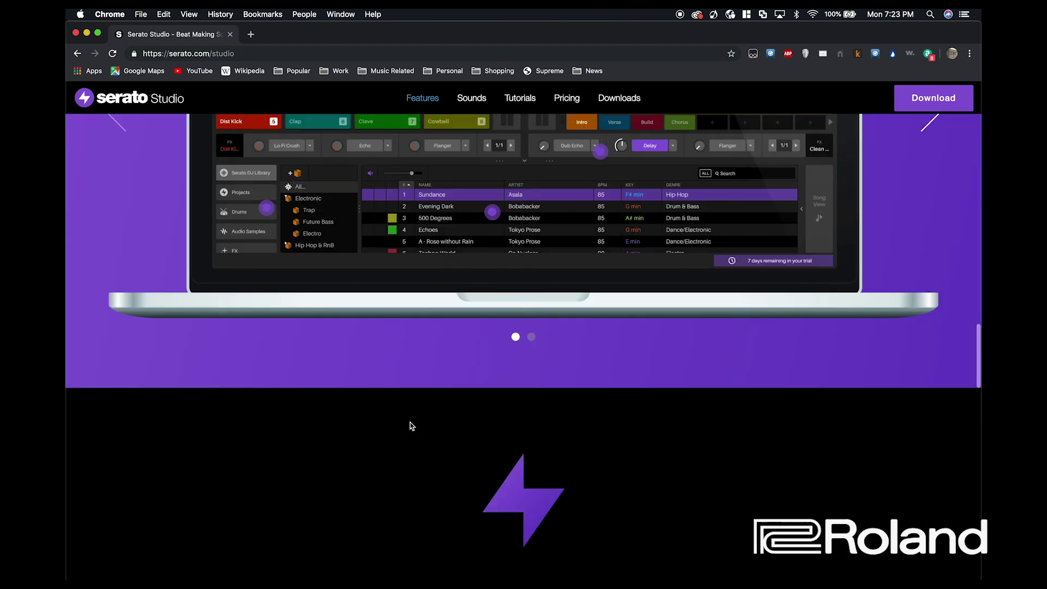
{"action": "scroll", "coordinate": [410, 421], "scroll_direction": "up", "scroll_amount": 5}
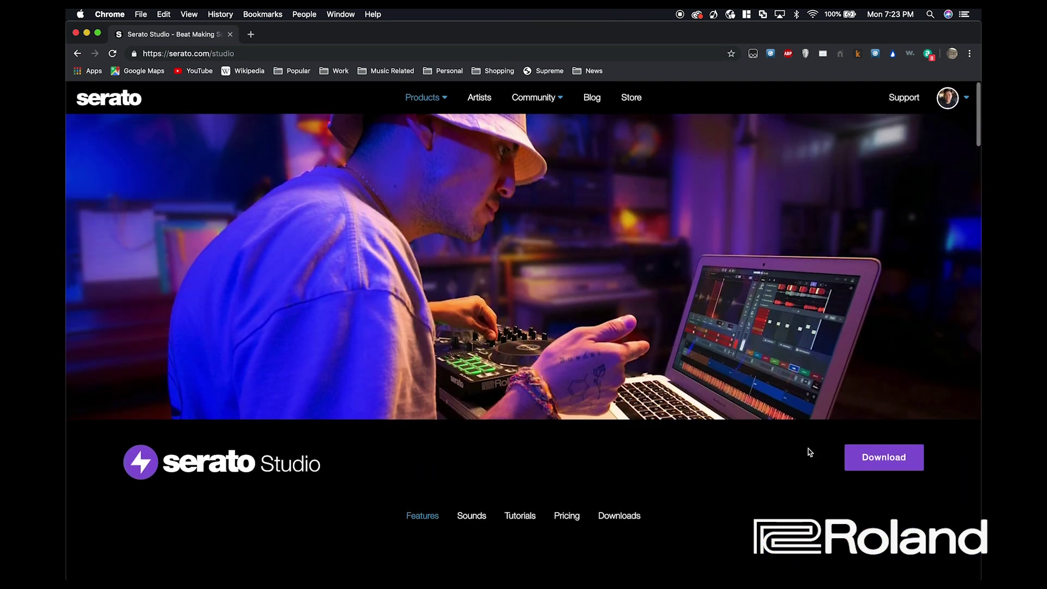
{"action": "left_click", "coordinate": [872, 461]}
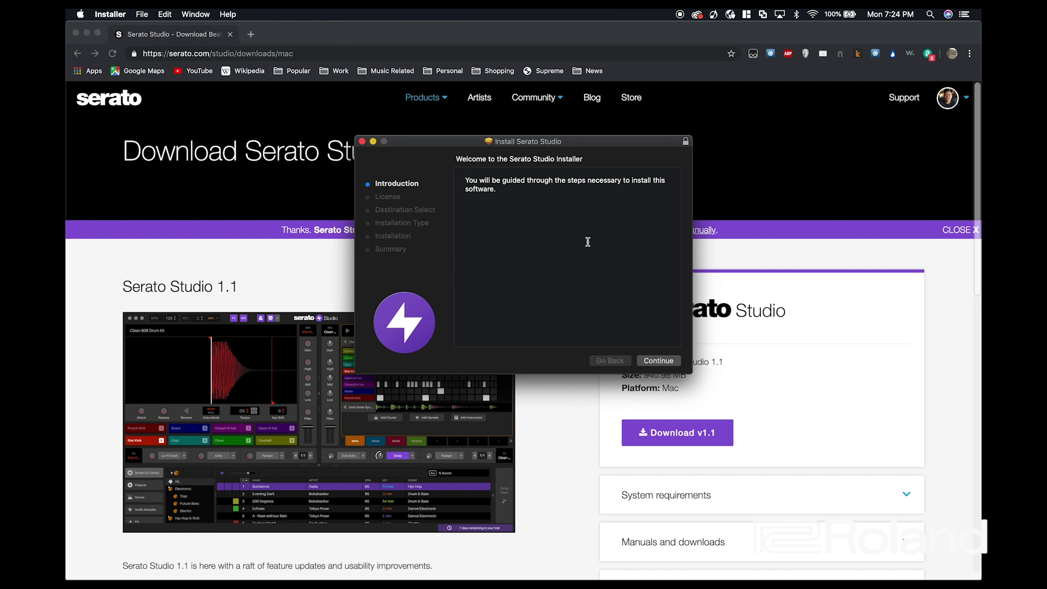
Accept the licence and start the standard install, authorising it with the account password.
{"action": "left_click", "coordinate": [643, 359]}
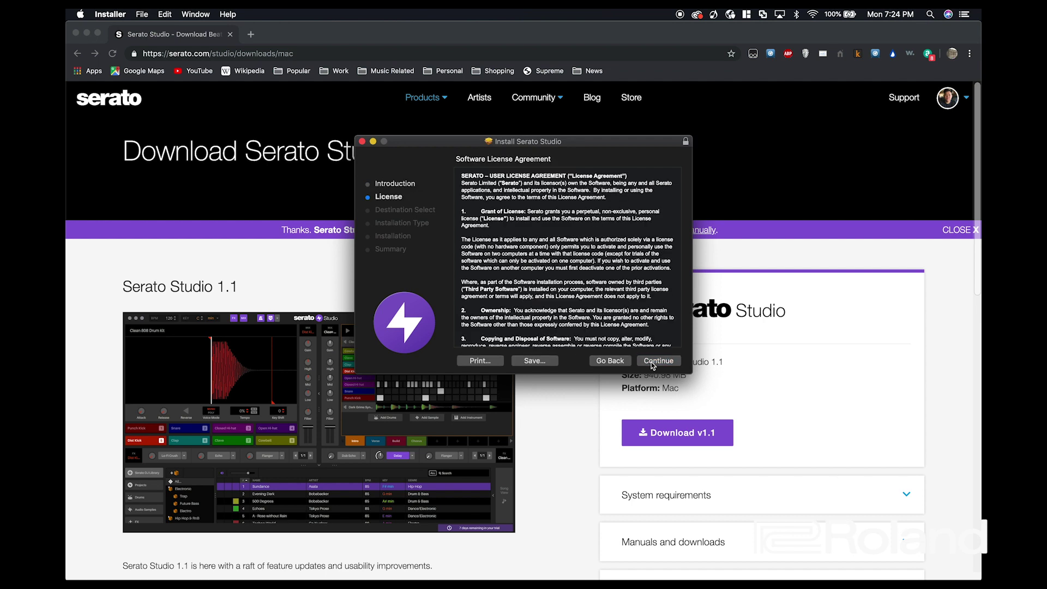
{"action": "left_click", "coordinate": [652, 363]}
{"action": "left_click", "coordinate": [629, 233]}
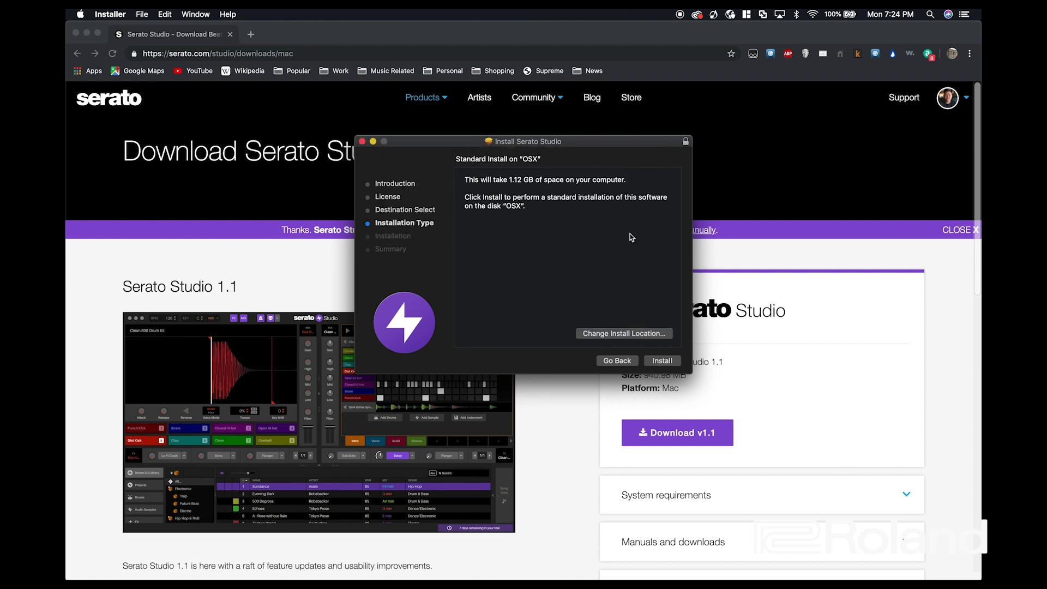
{"action": "left_click", "coordinate": [662, 362]}
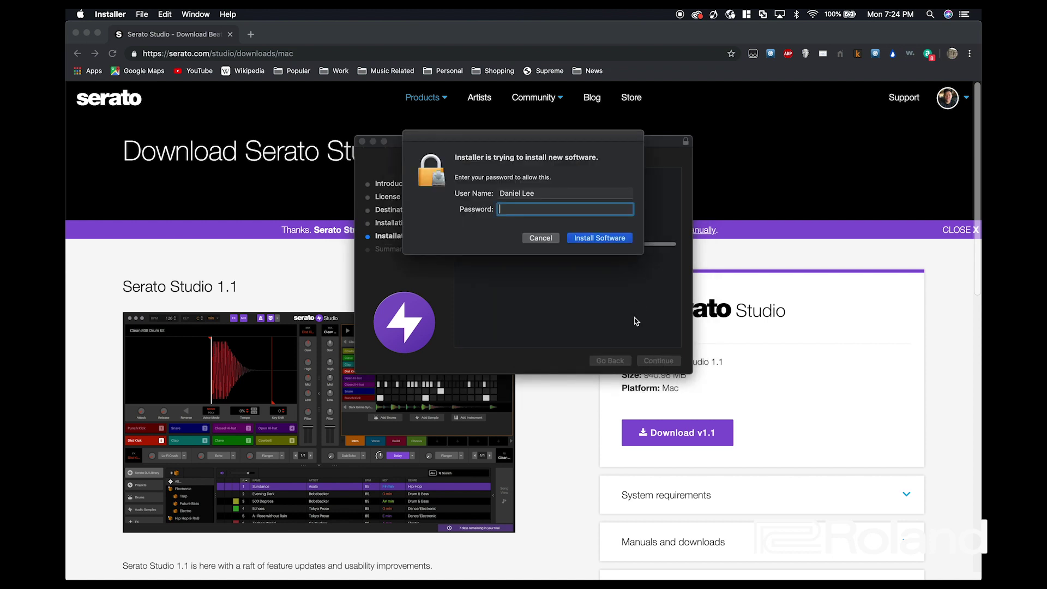
{"action": "type", "text": "**********"}
{"action": "key", "text": "Return"}
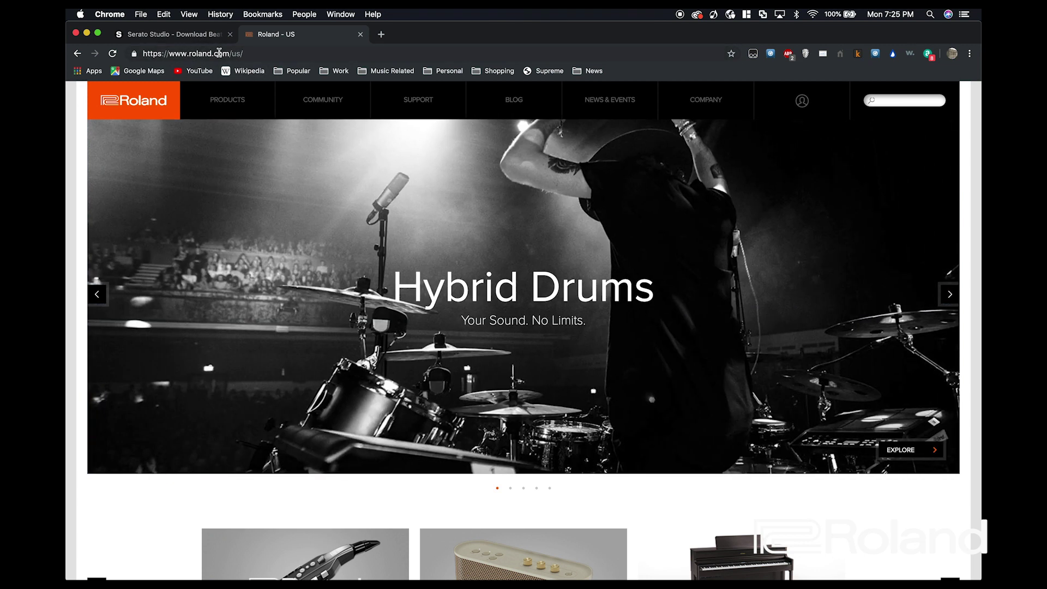
Go to the AIRA & DJ category, find the DJ-202, and show its Downloads section.
{"action": "mouse_move", "coordinate": [237, 109]}
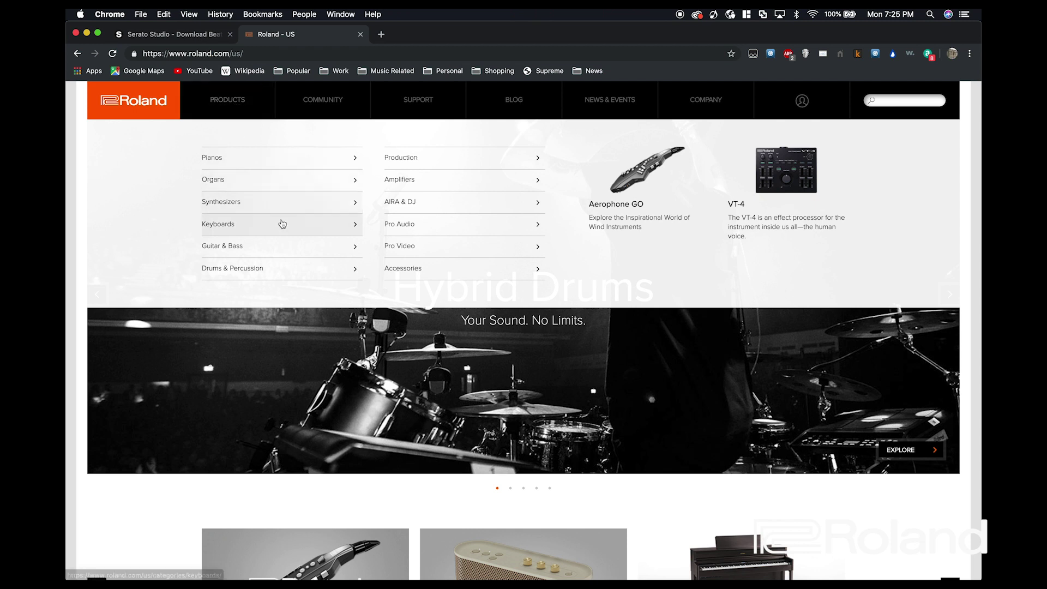
{"action": "left_click", "coordinate": [415, 207]}
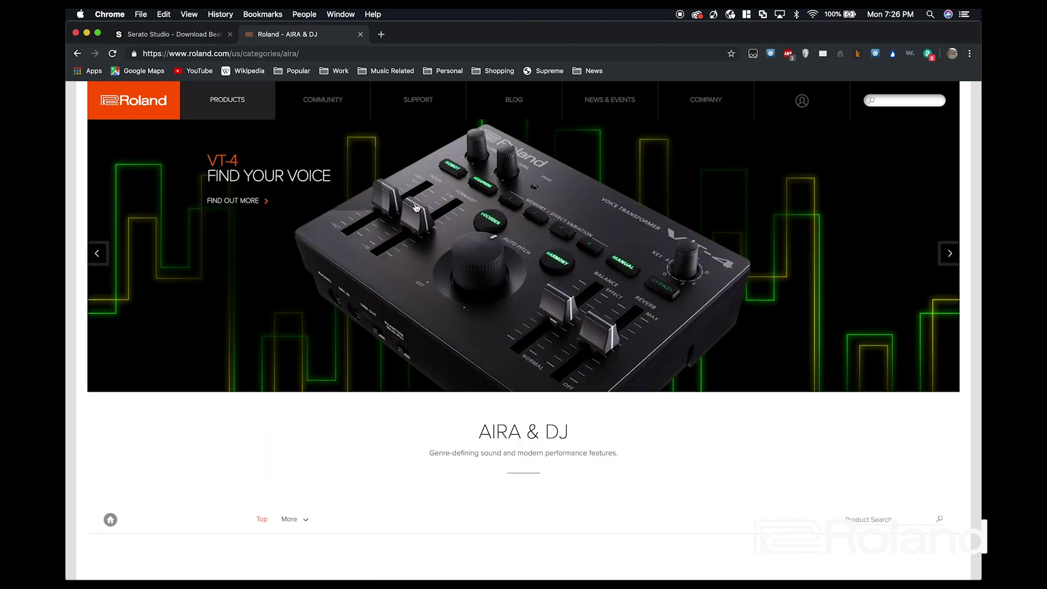
{"action": "scroll", "coordinate": [415, 207], "scroll_direction": "down", "scroll_amount": 12}
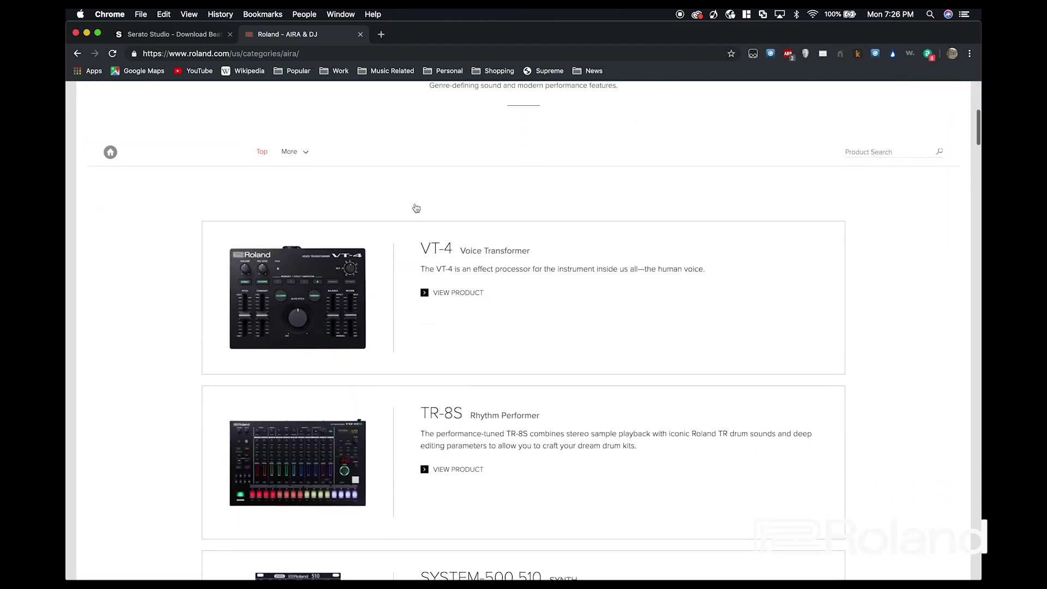
{"action": "scroll", "coordinate": [416, 208], "scroll_direction": "down", "scroll_amount": 15}
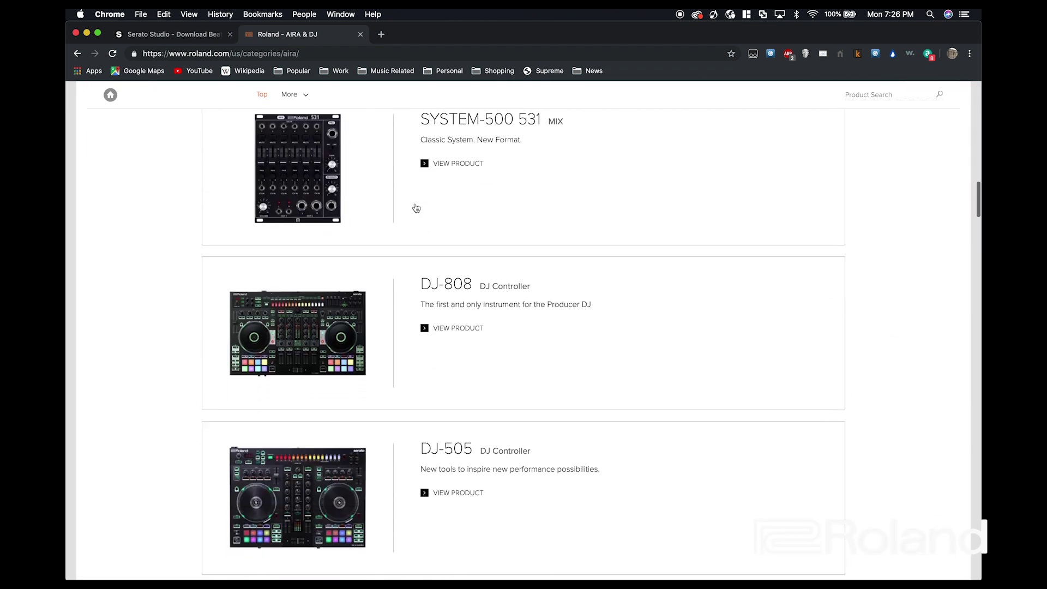
{"action": "scroll", "coordinate": [416, 208], "scroll_direction": "down", "scroll_amount": 5}
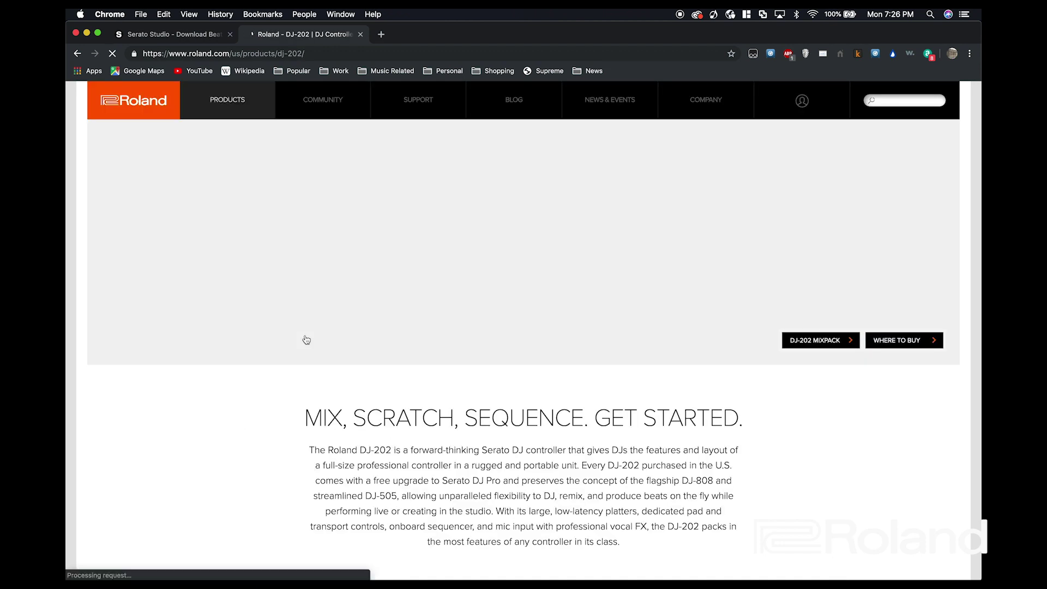
{"action": "scroll", "coordinate": [417, 338], "scroll_direction": "down", "scroll_amount": 10}
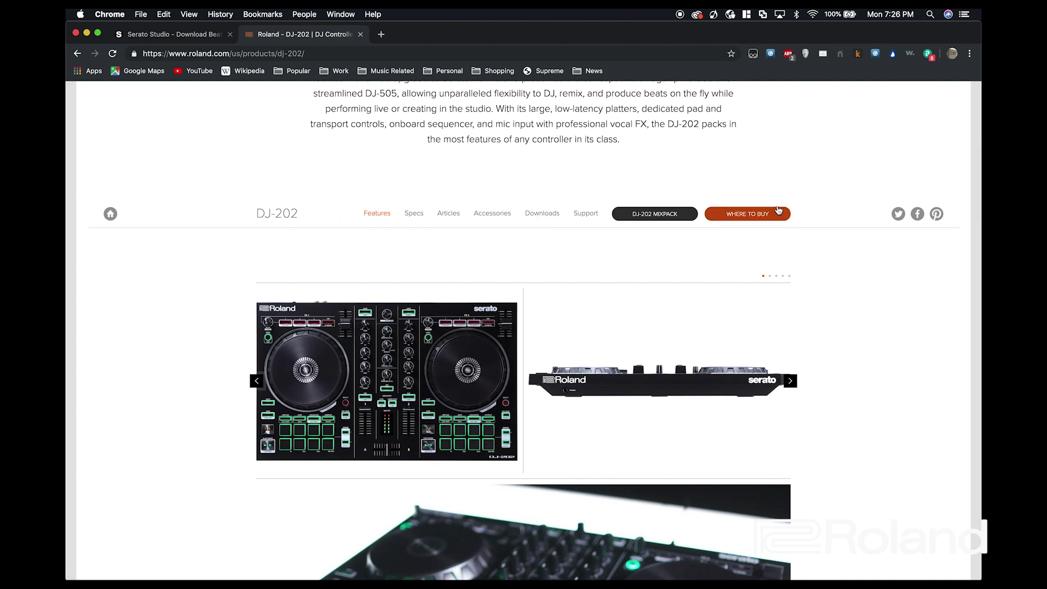
{"action": "left_click", "coordinate": [549, 215]}
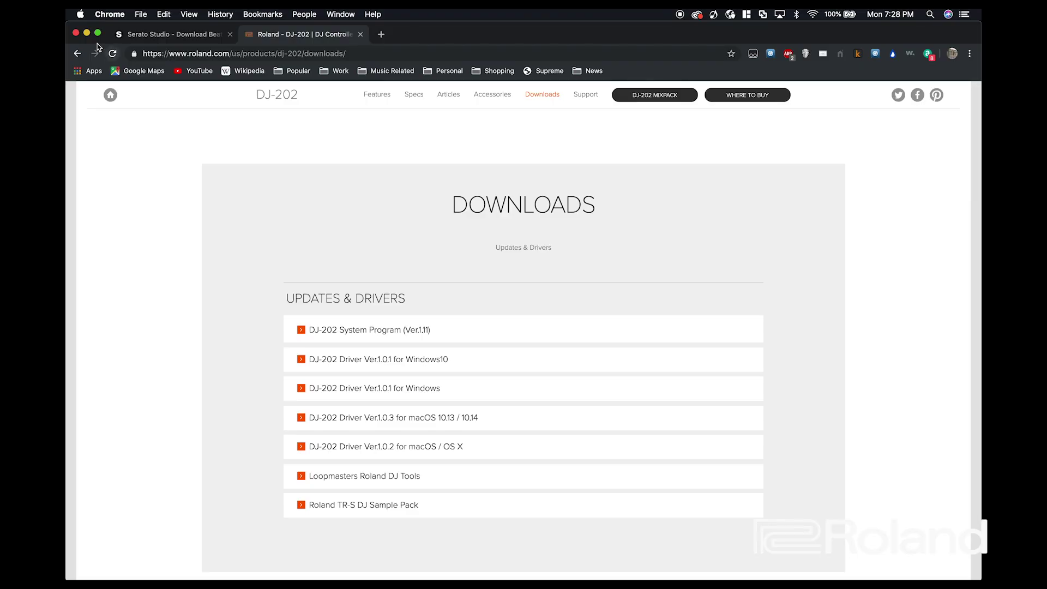
{"action": "left_click", "coordinate": [81, 15]}
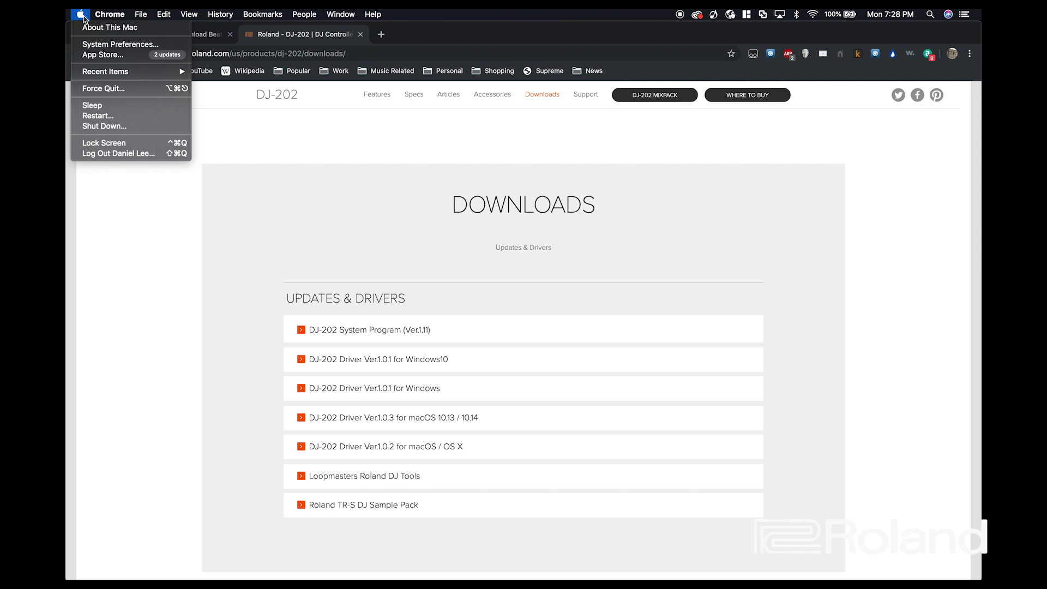
{"action": "left_click", "coordinate": [86, 28]}
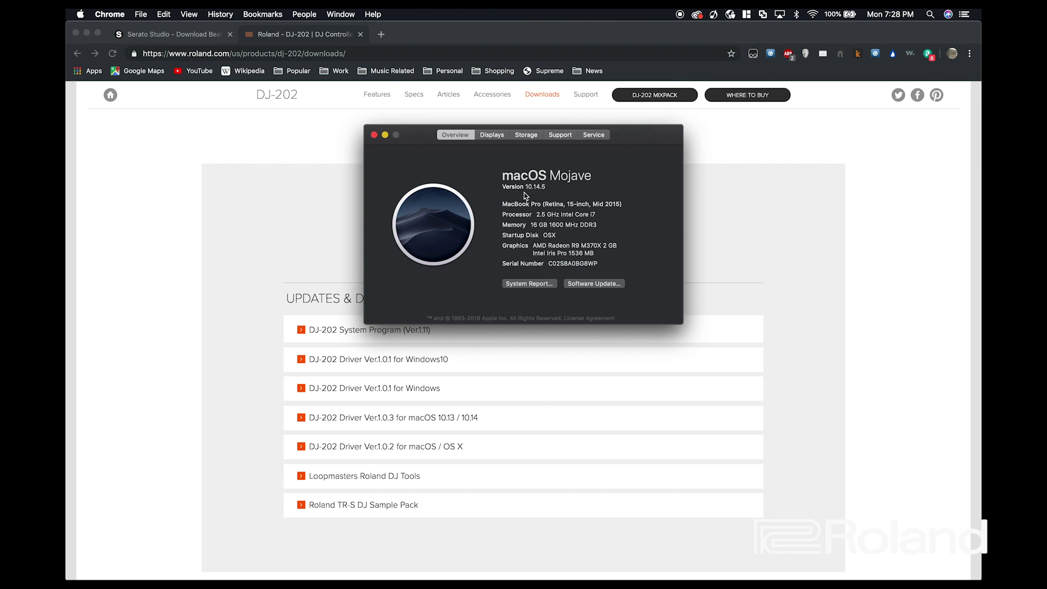
{"action": "left_click_drag", "start_coordinate": [530, 186], "coordinate": [545, 186]}
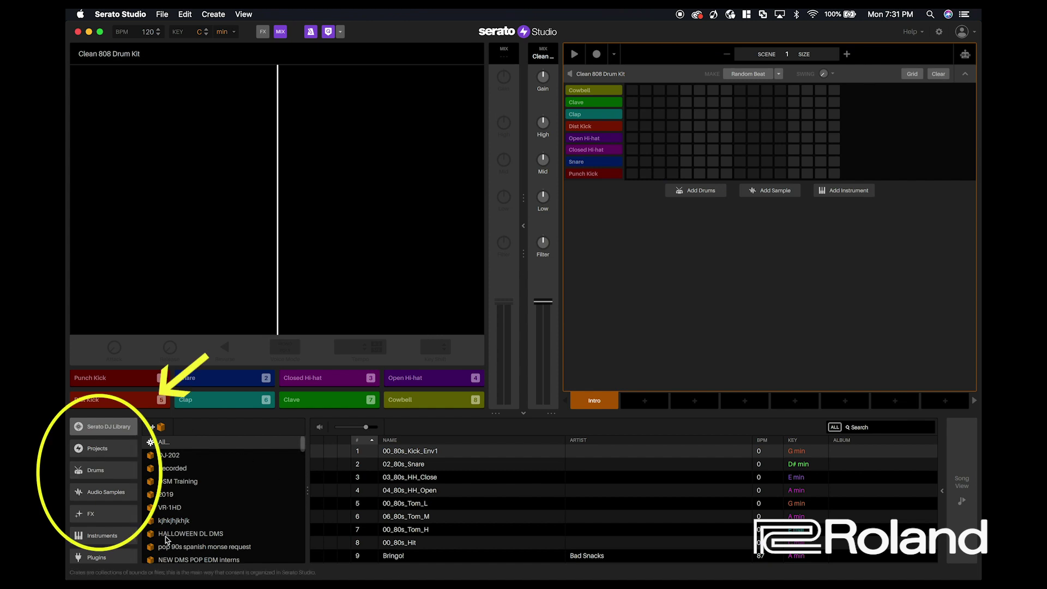
Browse the Projects, Drums and Plugins sections of the library sidebar.
{"action": "scroll", "coordinate": [237, 522], "scroll_direction": "down", "scroll_amount": 15}
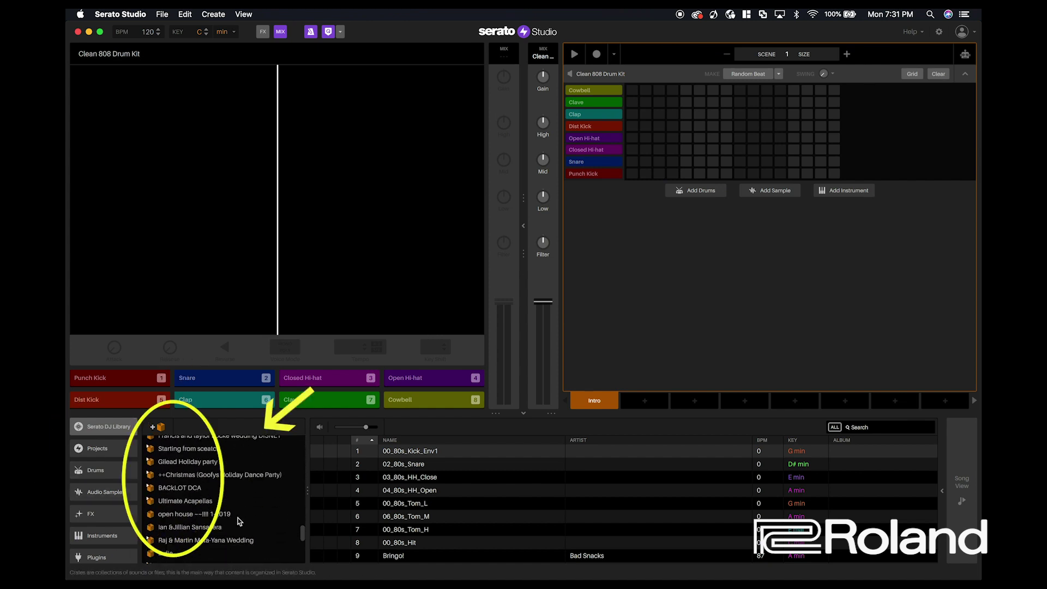
{"action": "scroll", "coordinate": [238, 522], "scroll_direction": "up", "scroll_amount": 15}
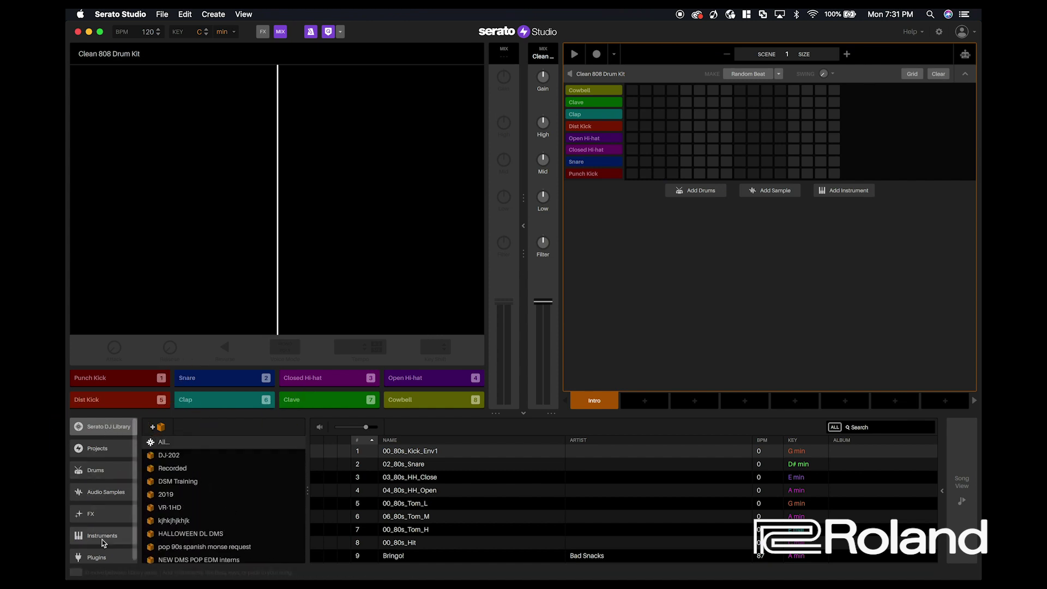
{"action": "left_click", "coordinate": [81, 456]}
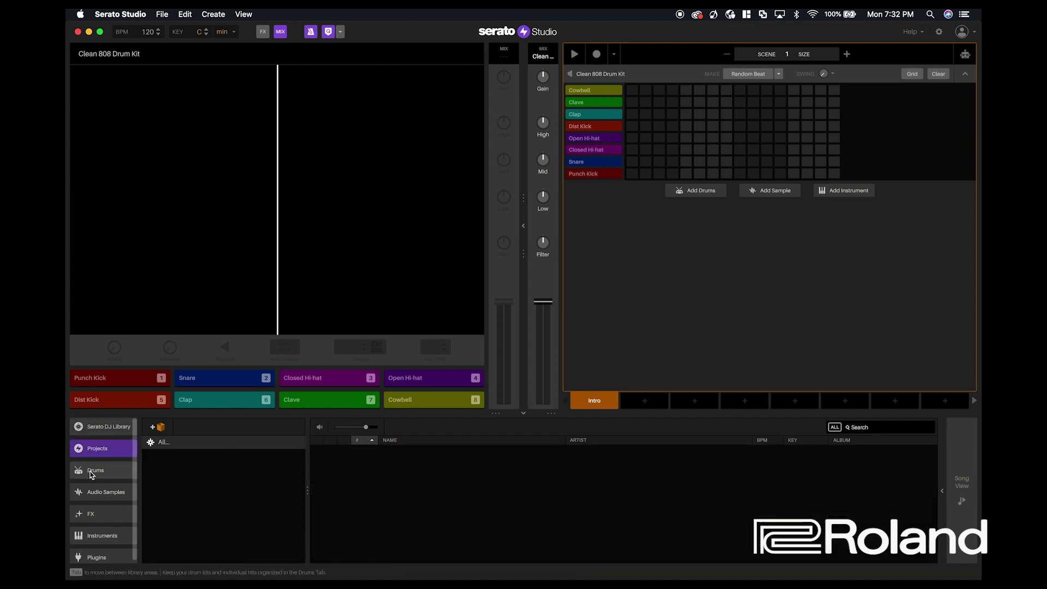
{"action": "left_click", "coordinate": [91, 473]}
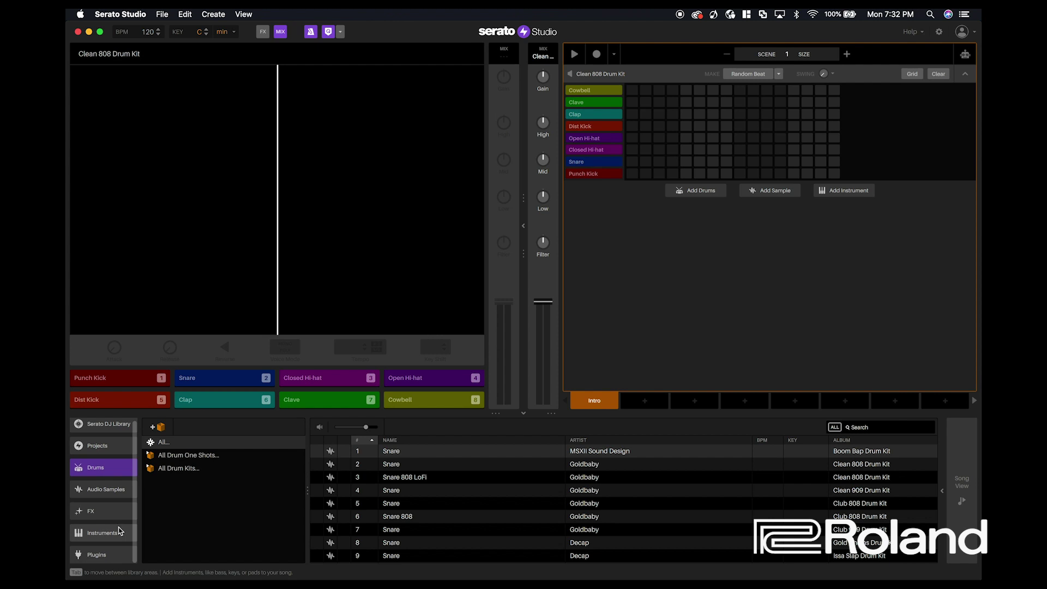
{"action": "left_click", "coordinate": [85, 556]}
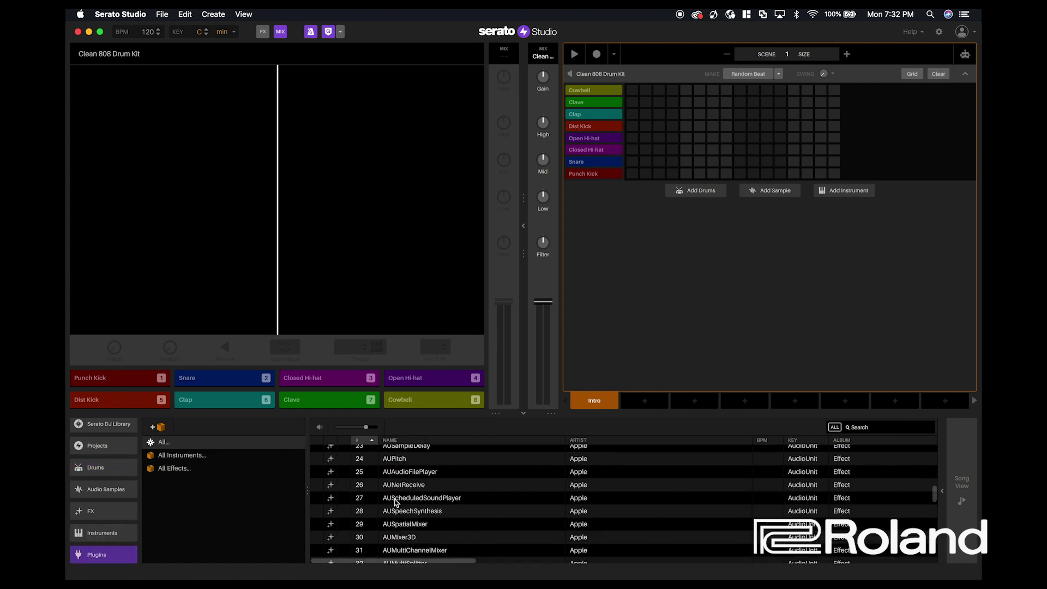
Select the SYSTEM-8 plugin, then return to Serato DJ Library and show Audio Samples.
{"action": "scroll", "coordinate": [397, 501], "scroll_direction": "down", "scroll_amount": 10}
{"action": "scroll", "coordinate": [396, 501], "scroll_direction": "up", "scroll_amount": 10}
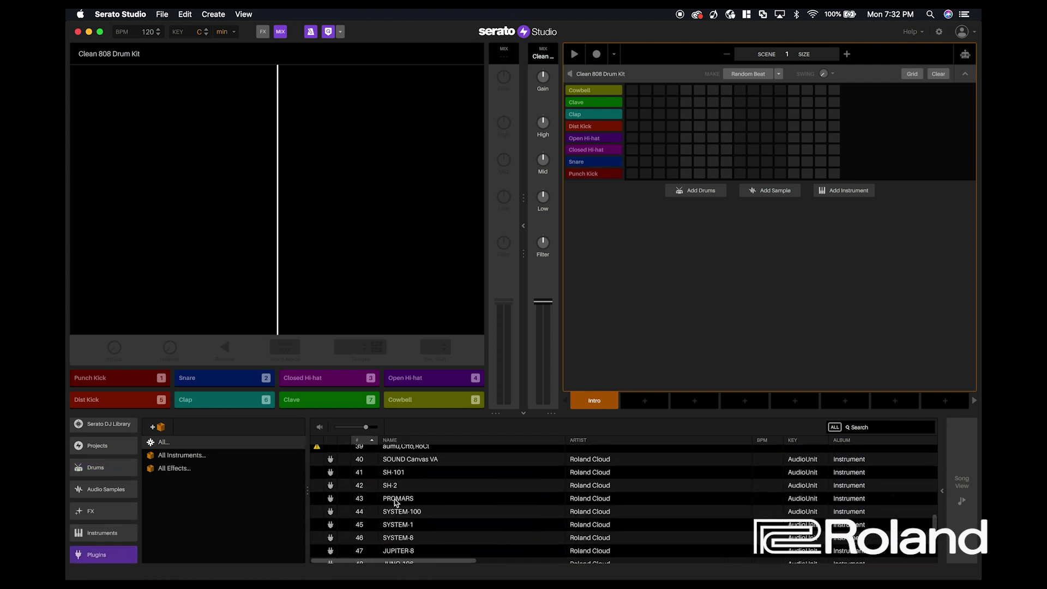
{"action": "scroll", "coordinate": [396, 501], "scroll_direction": "down", "scroll_amount": 6}
{"action": "left_click", "coordinate": [396, 502]}
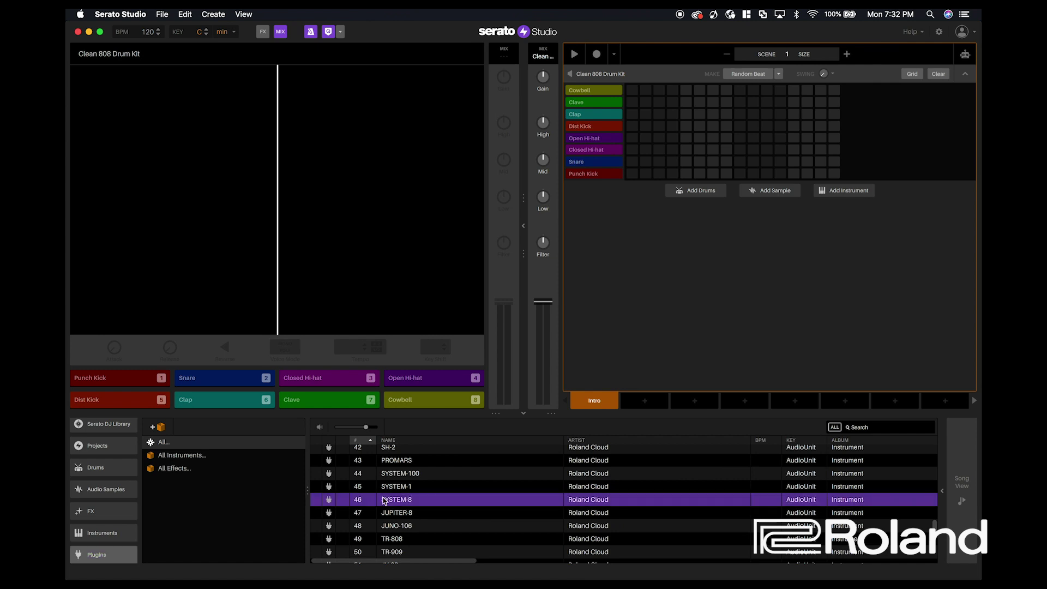
{"action": "left_click", "coordinate": [102, 430]}
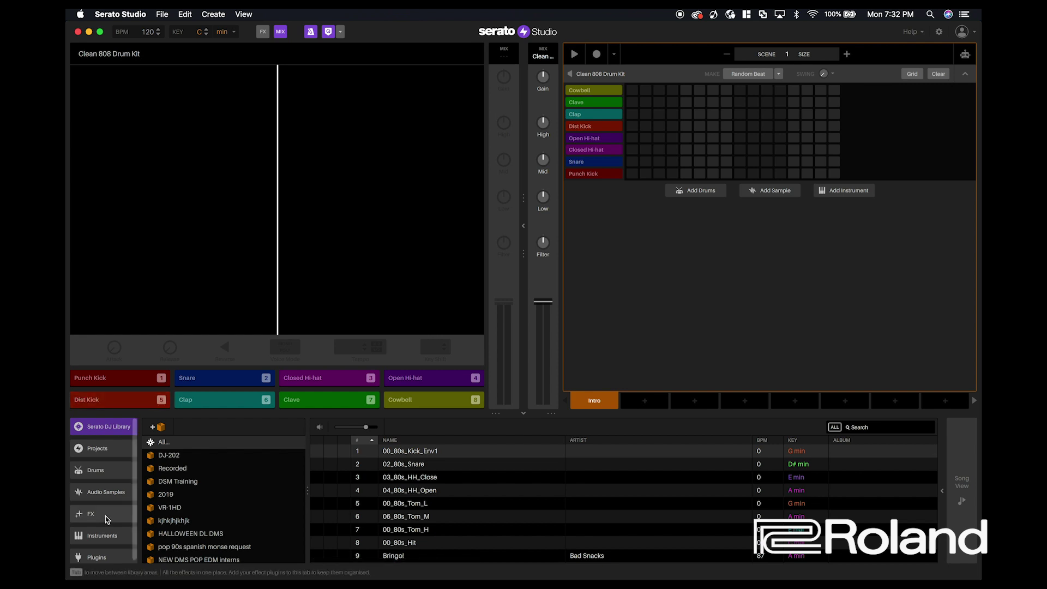
{"action": "left_click", "coordinate": [97, 492]}
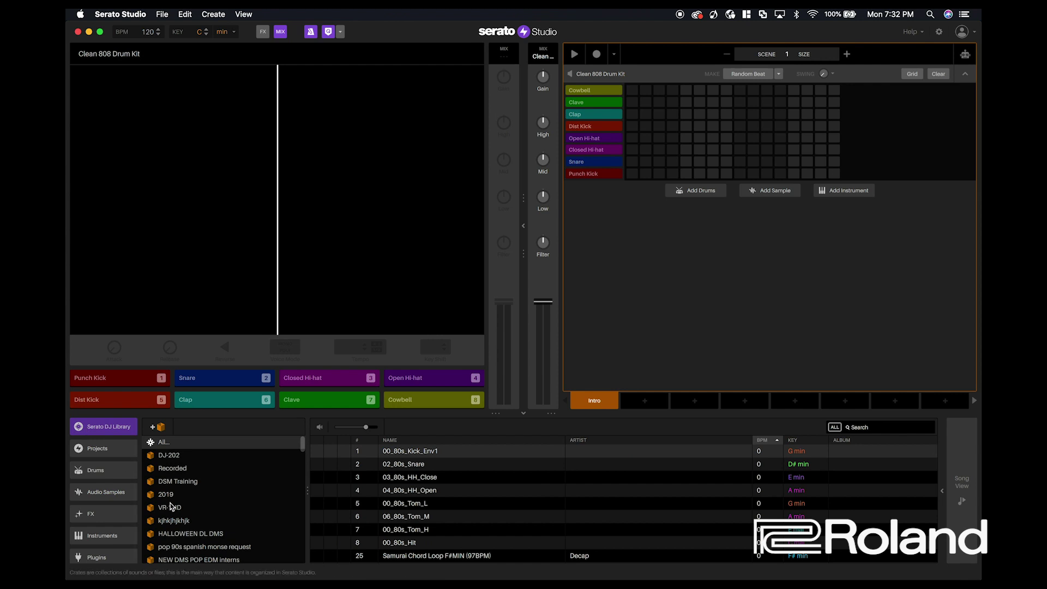
Load the Ghetto Soul loop onto a new sample deck and expand the Clean 808 Drum Kit sequence.
{"action": "left_click", "coordinate": [90, 494]}
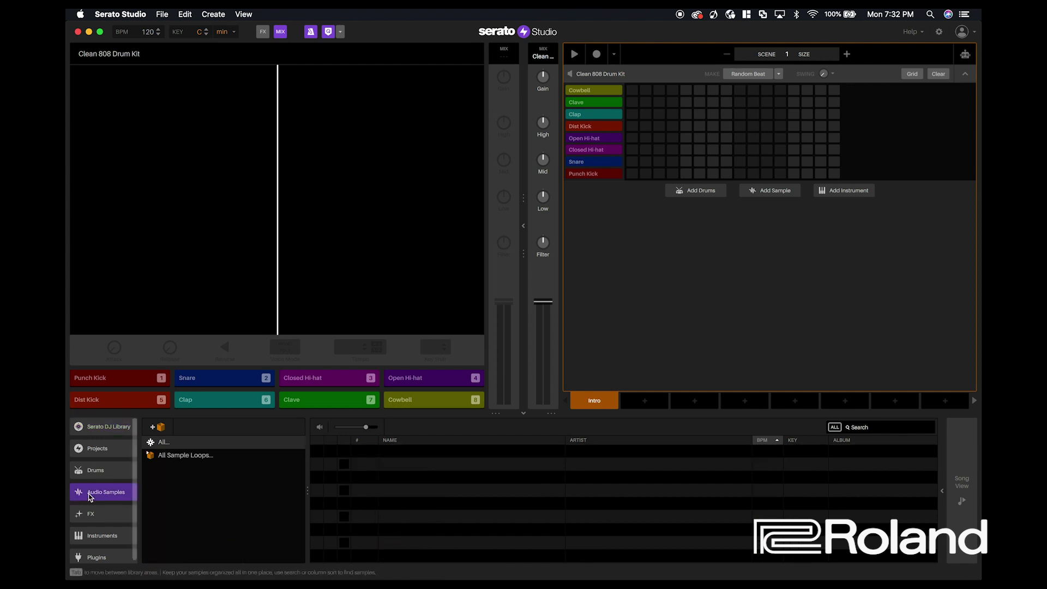
{"action": "left_click_drag", "start_coordinate": [418, 472], "coordinate": [343, 310]}
{"action": "left_click_drag", "start_coordinate": [290, 252], "coordinate": [292, 253]}
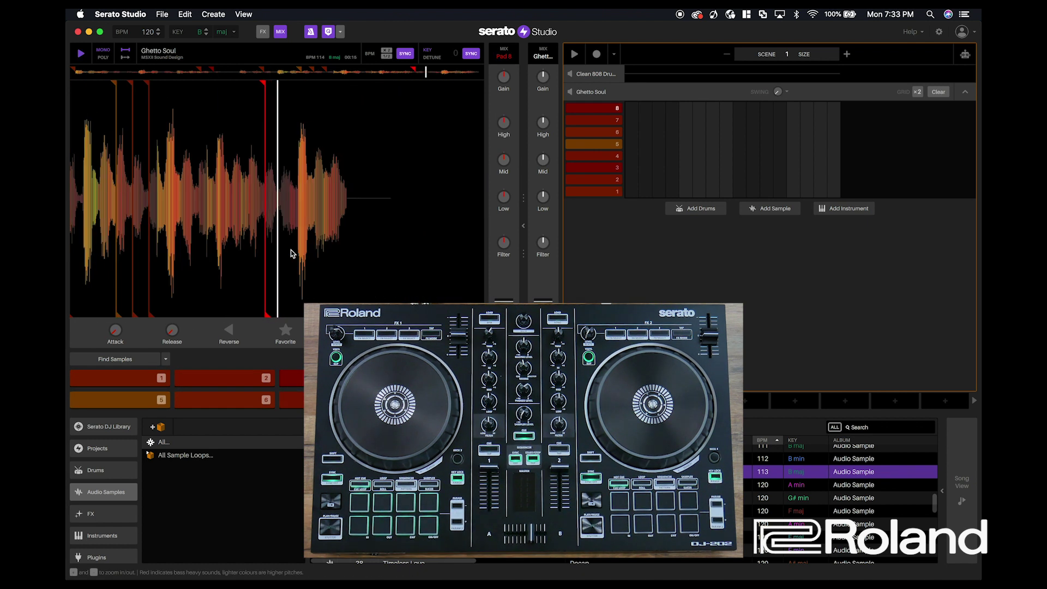
{"action": "left_click", "coordinate": [591, 75]}
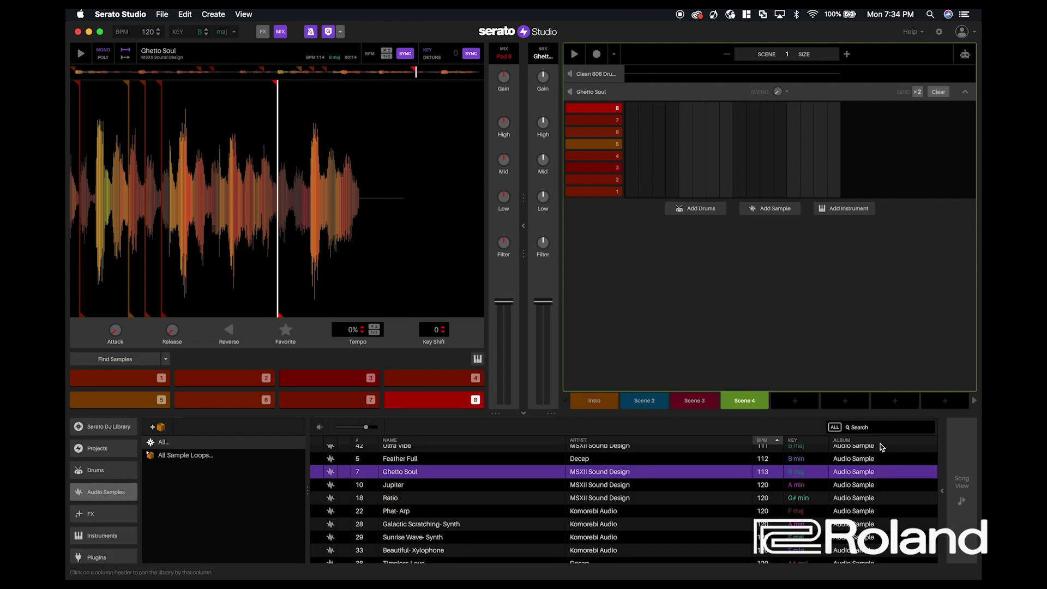
Arrange Intro, Scene 2, Scene 3 and Scene 4 in order on the song timeline, then reopen the Clean 808 Drum Kit.
{"action": "left_click", "coordinate": [961, 485]}
{"action": "left_click_drag", "start_coordinate": [593, 407], "coordinate": [181, 473]}
{"action": "left_click_drag", "start_coordinate": [628, 407], "coordinate": [227, 463]}
{"action": "left_click_drag", "start_coordinate": [695, 406], "coordinate": [263, 464]}
{"action": "left_click_drag", "start_coordinate": [745, 401], "coordinate": [294, 464]}
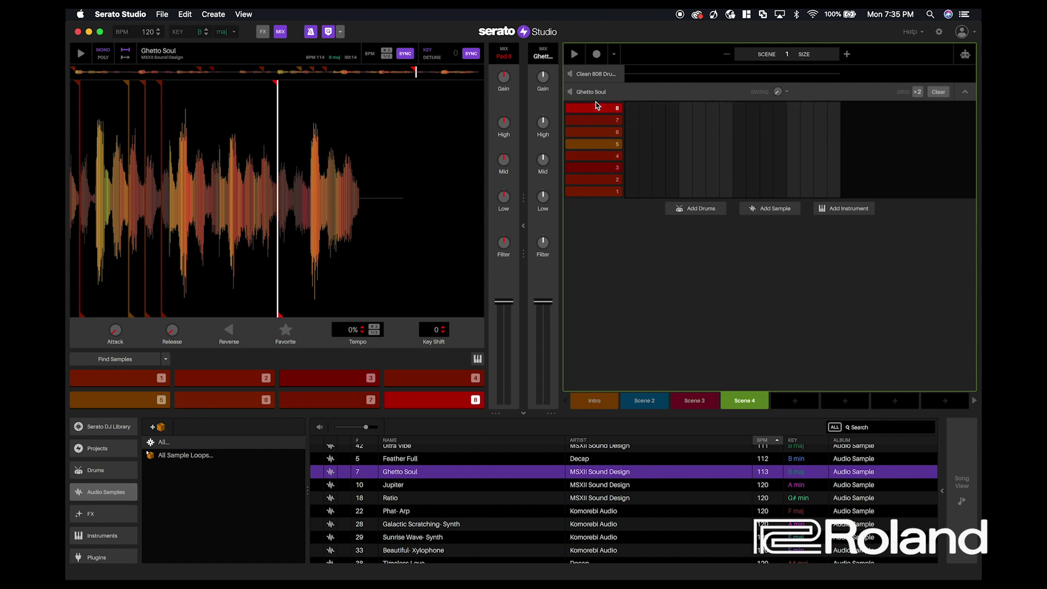
{"action": "left_click", "coordinate": [596, 75]}
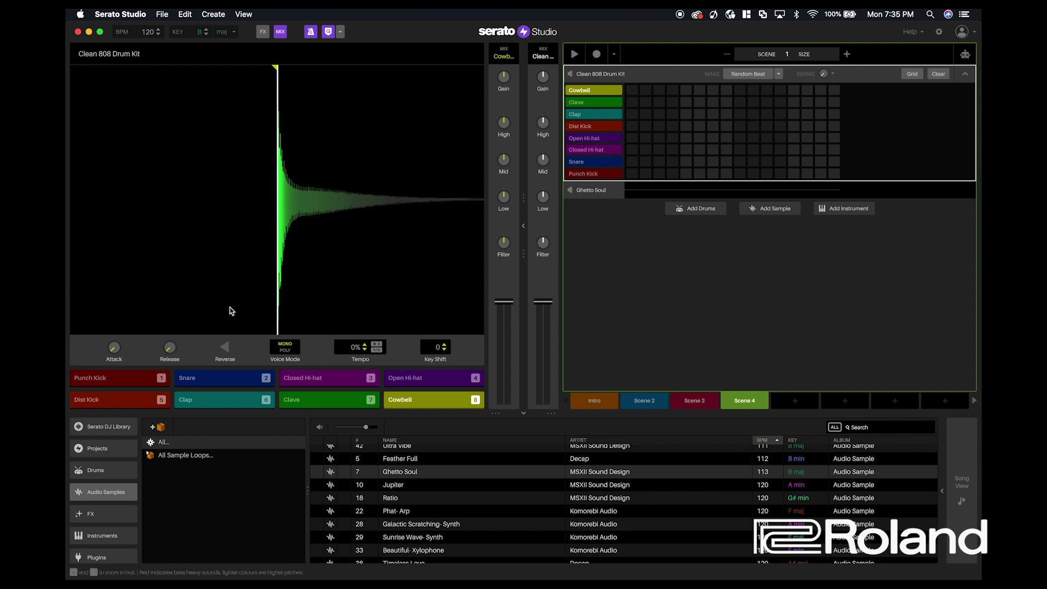
Find the Clean 909 Drum Kit under All Drum Kits and load it into the drum lane.
{"action": "left_click", "coordinate": [99, 470]}
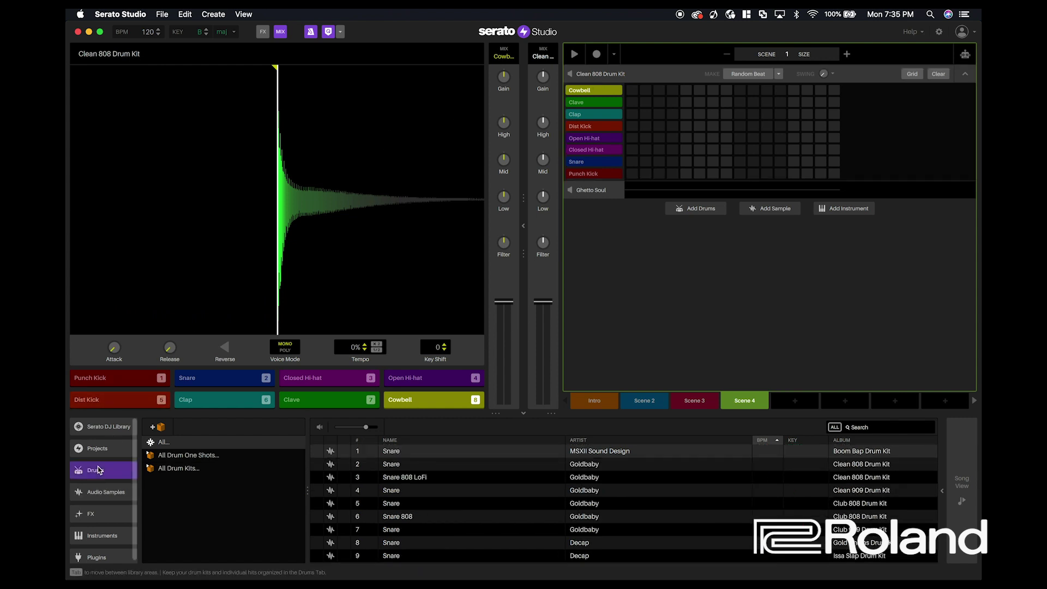
{"action": "left_click", "coordinate": [179, 469]}
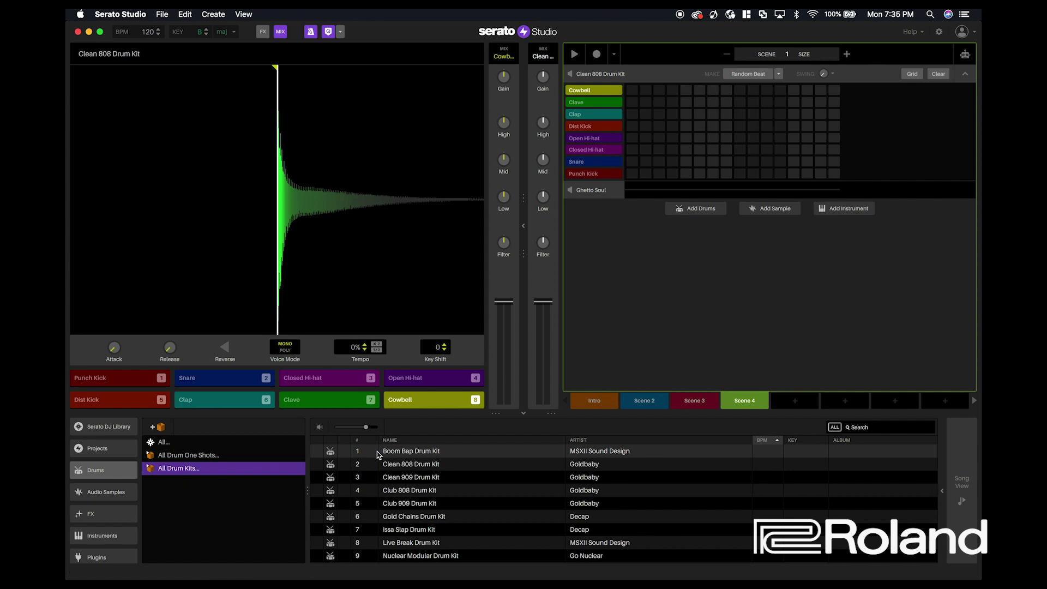
{"action": "scroll", "coordinate": [406, 487], "scroll_direction": "down", "scroll_amount": 5}
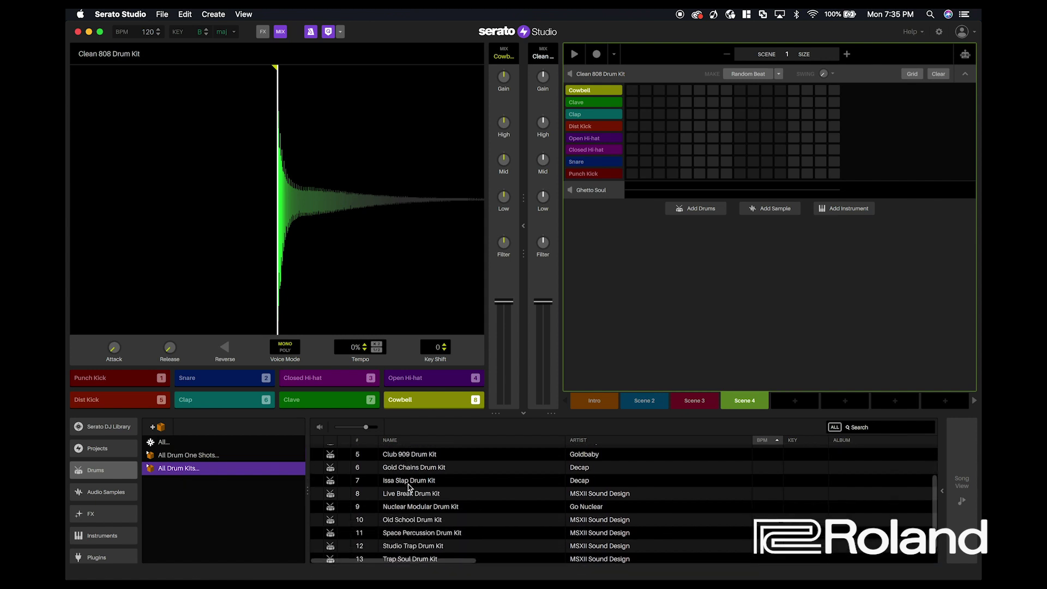
{"action": "scroll", "coordinate": [408, 487], "scroll_direction": "up", "scroll_amount": 5}
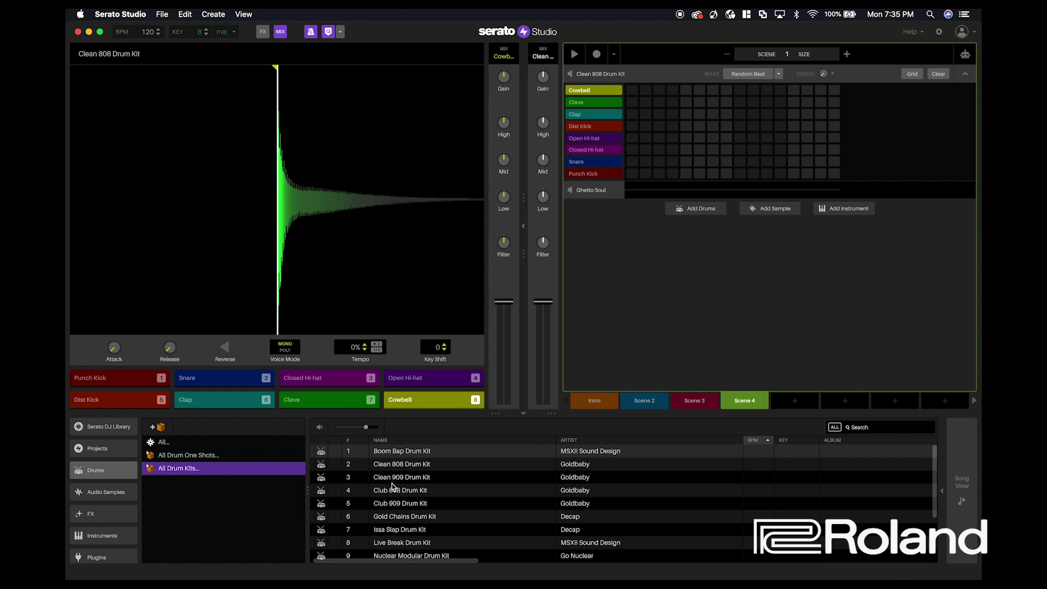
{"action": "left_click", "coordinate": [391, 479]}
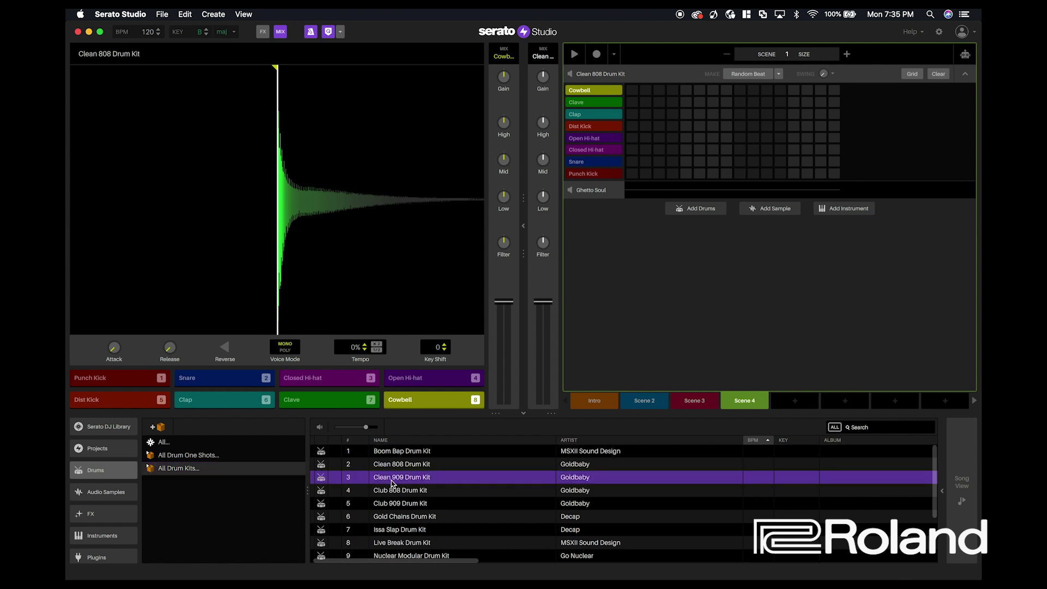
{"action": "left_click_drag", "start_coordinate": [393, 482], "coordinate": [608, 81]}
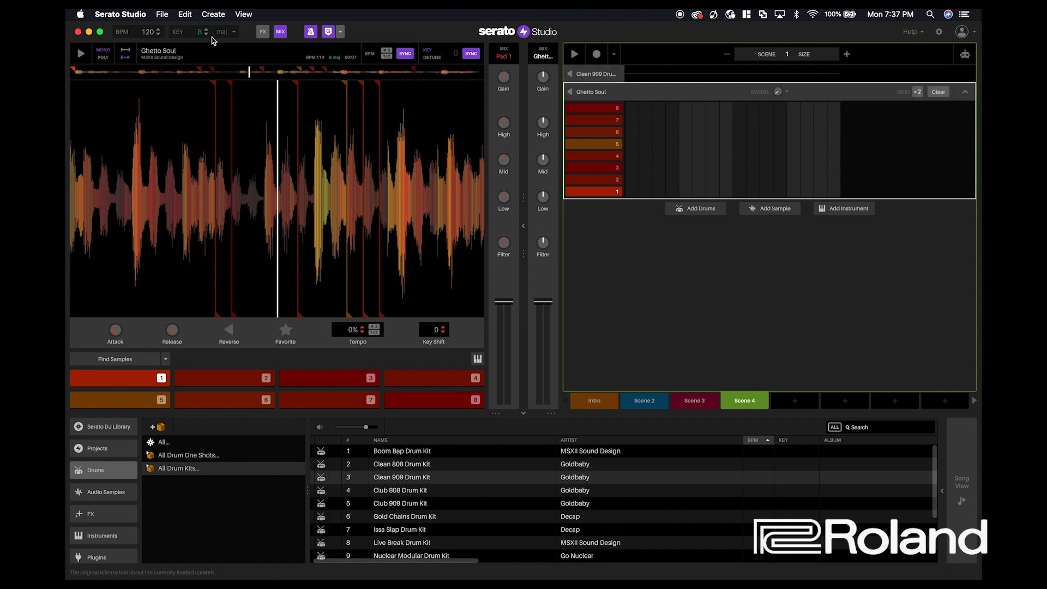
Set the project tempo to 120 BPM.
{"action": "left_click", "coordinate": [149, 31]}
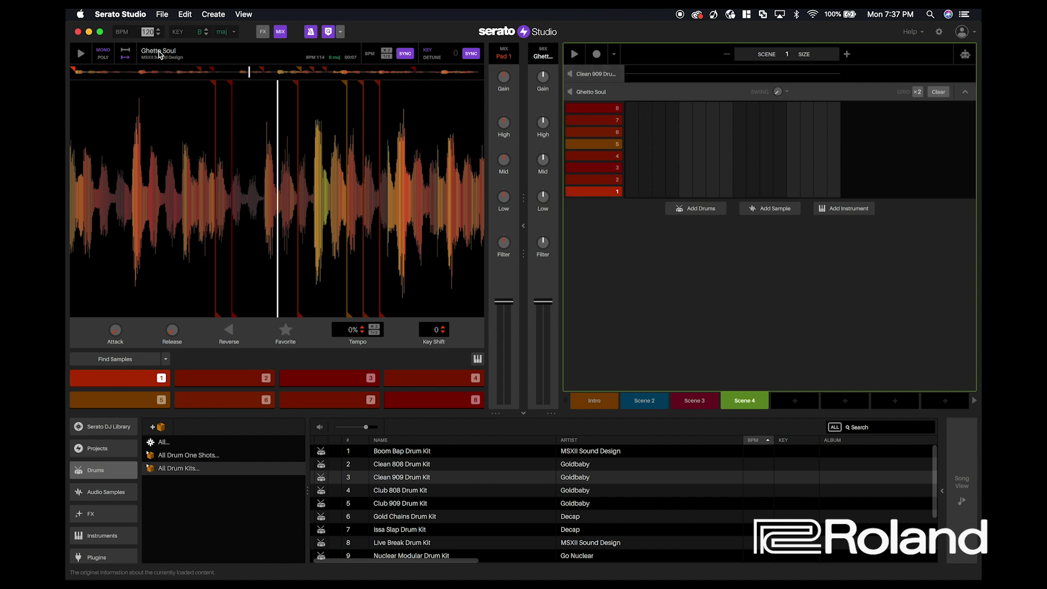
{"action": "type", "text": "120"}
{"action": "key", "text": "Return"}
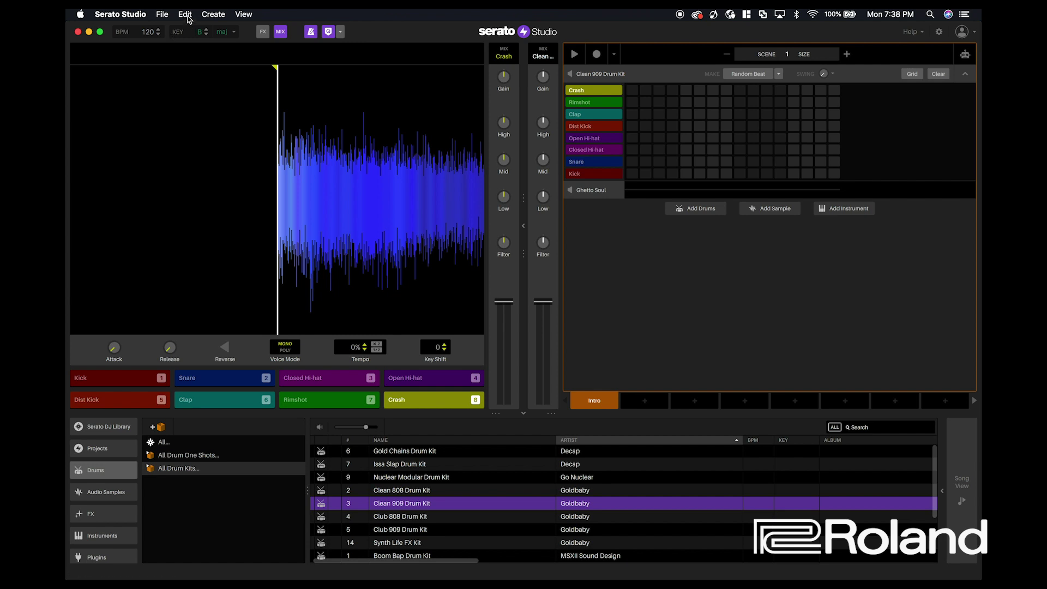
Turn Enable Record Quantize off in the Edit menu, then switch it back on.
{"action": "left_click", "coordinate": [186, 15]}
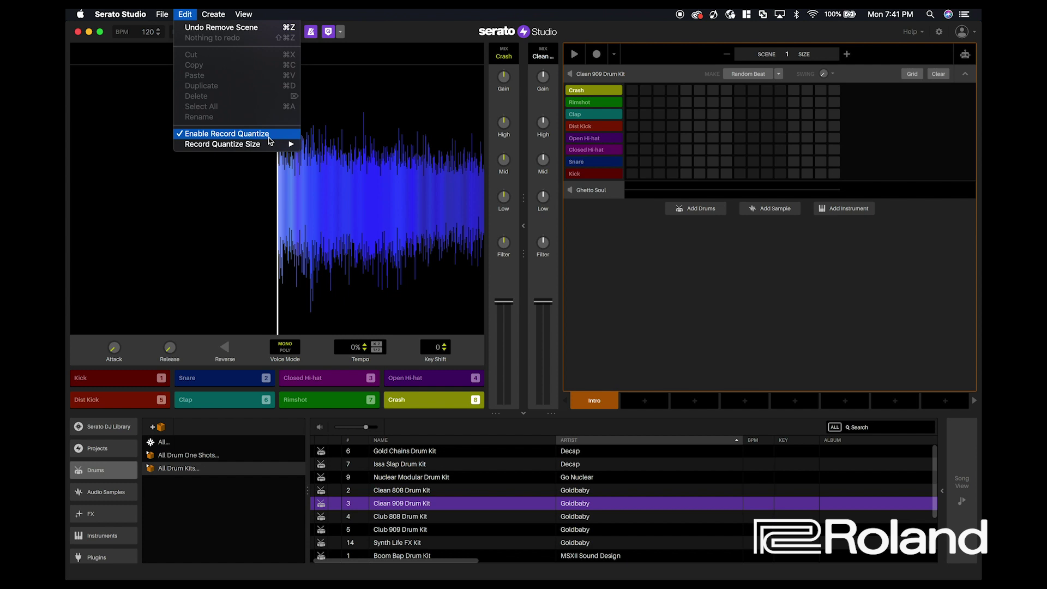
{"action": "left_click", "coordinate": [199, 137]}
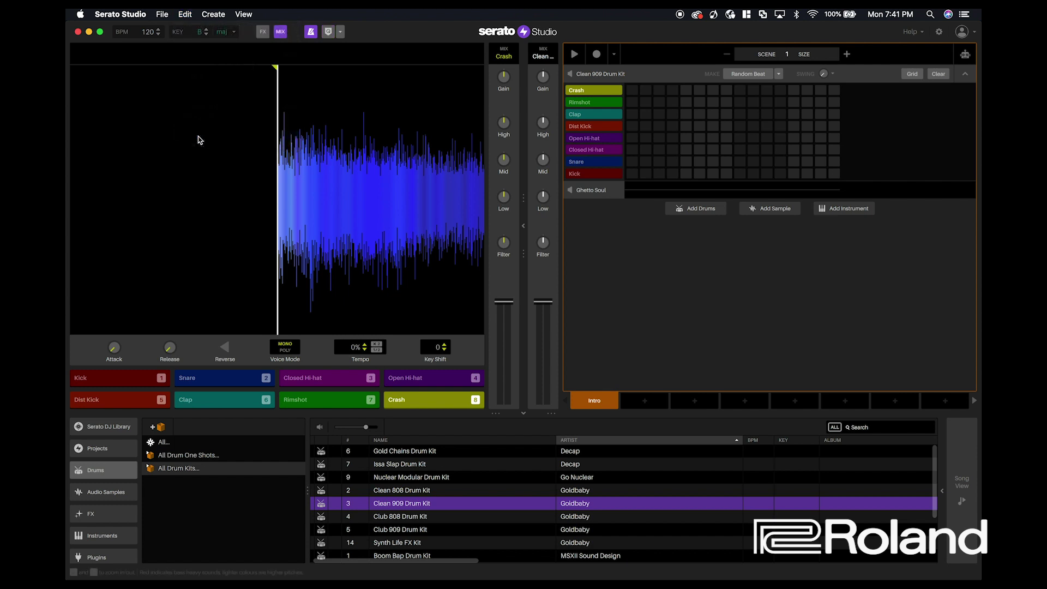
{"action": "left_click", "coordinate": [188, 15]}
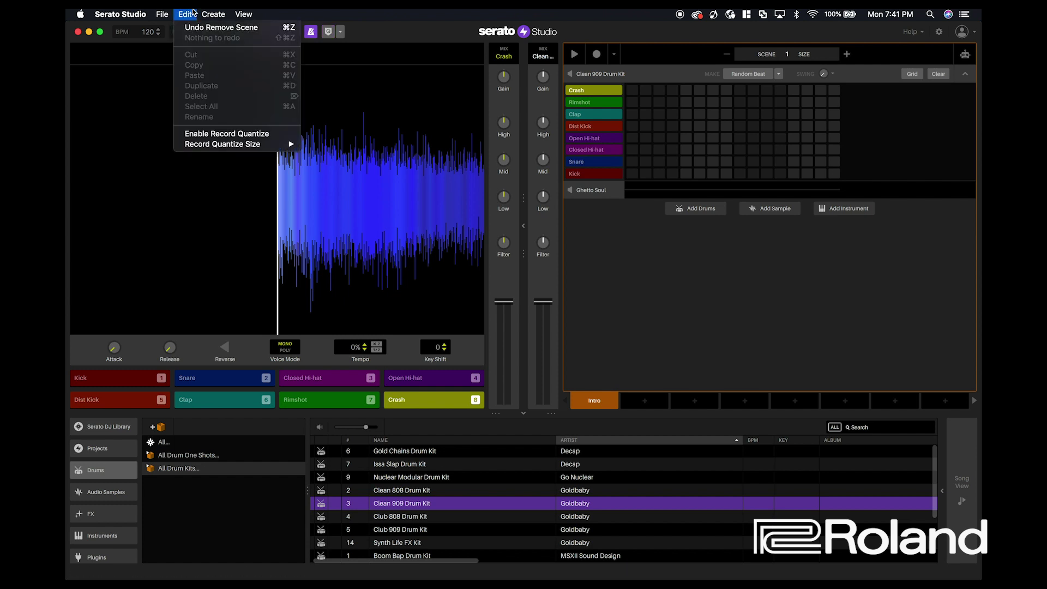
{"action": "left_click", "coordinate": [215, 134]}
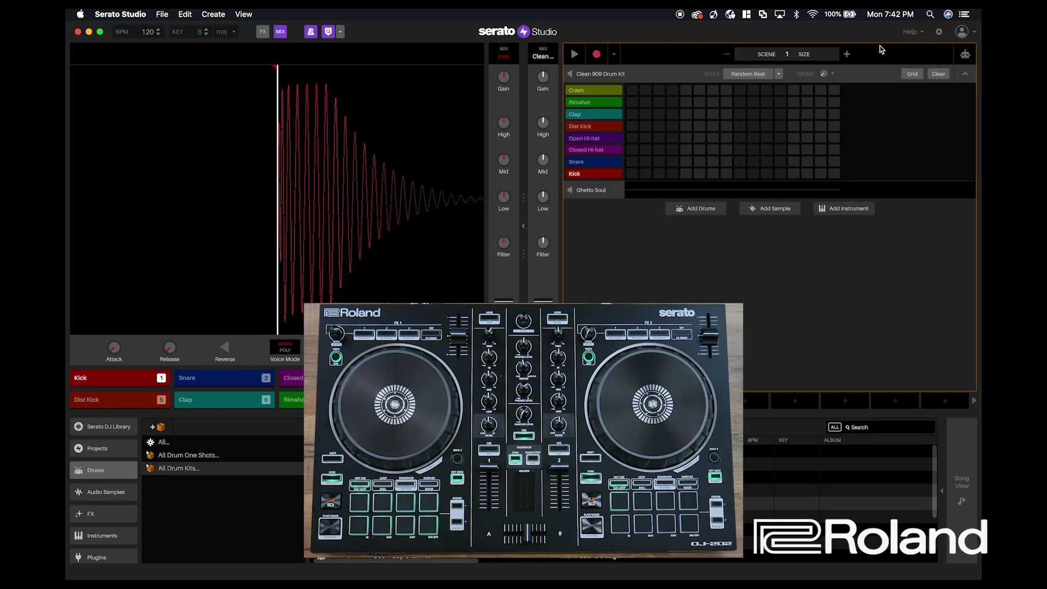
Record a Clean 909 kick, clap and hi-hat beat, expand the Ghetto Soul sequencer, and double the scene.
{"action": "key", "text": "space"}
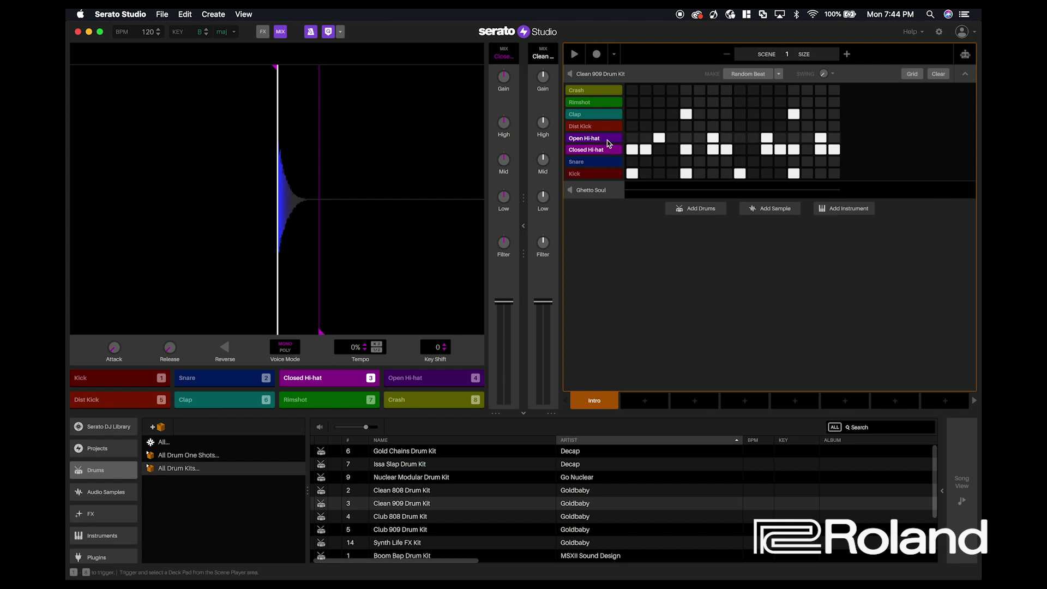
{"action": "left_click", "coordinate": [589, 190]}
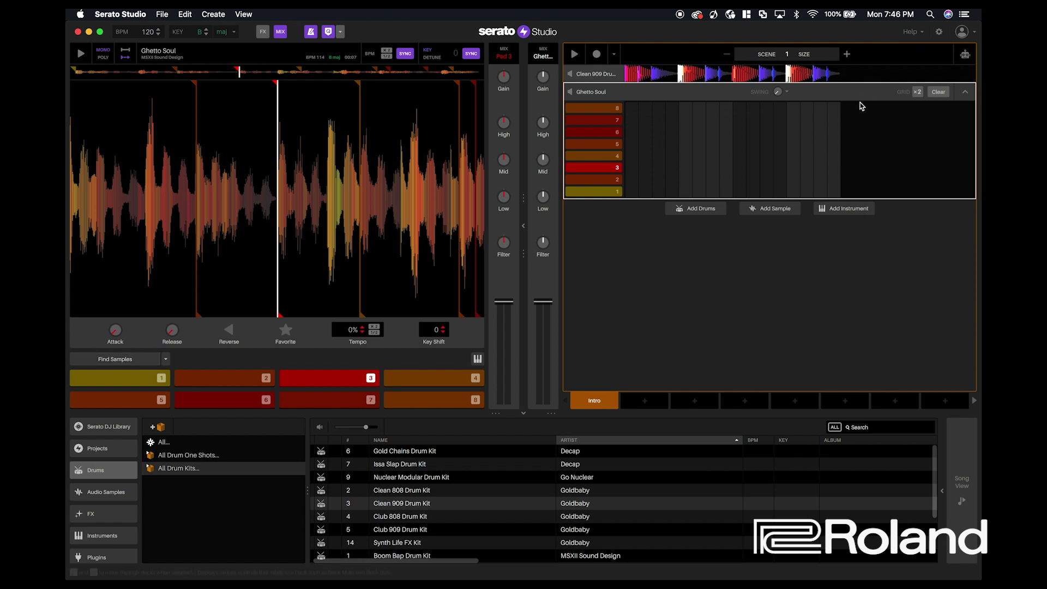
{"action": "left_click", "coordinate": [846, 54]}
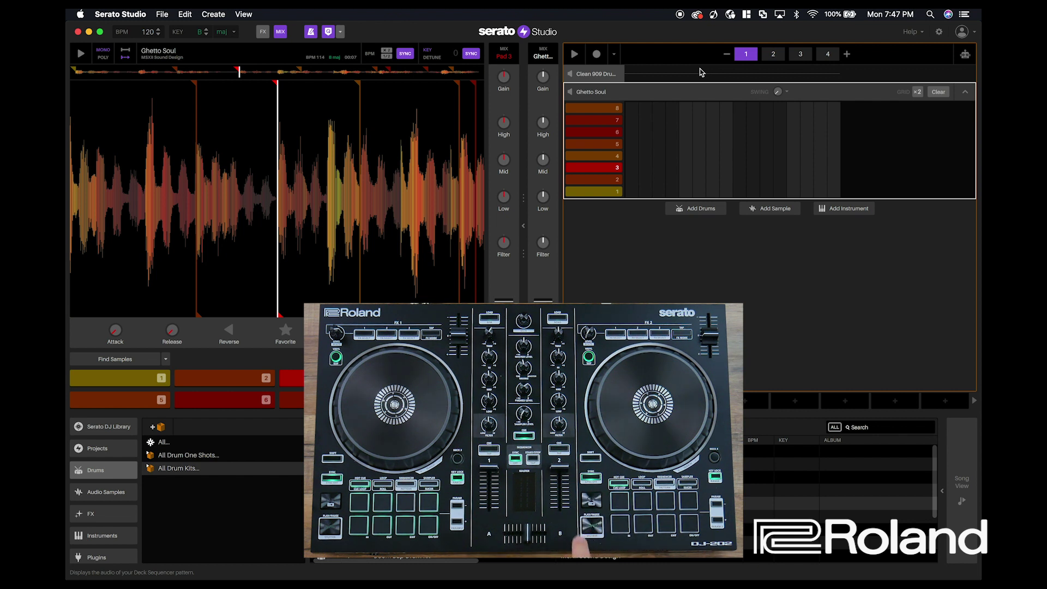
Play the four-page Intro scene to hear the recorded Clean 909 beat.
{"action": "key", "text": "space"}
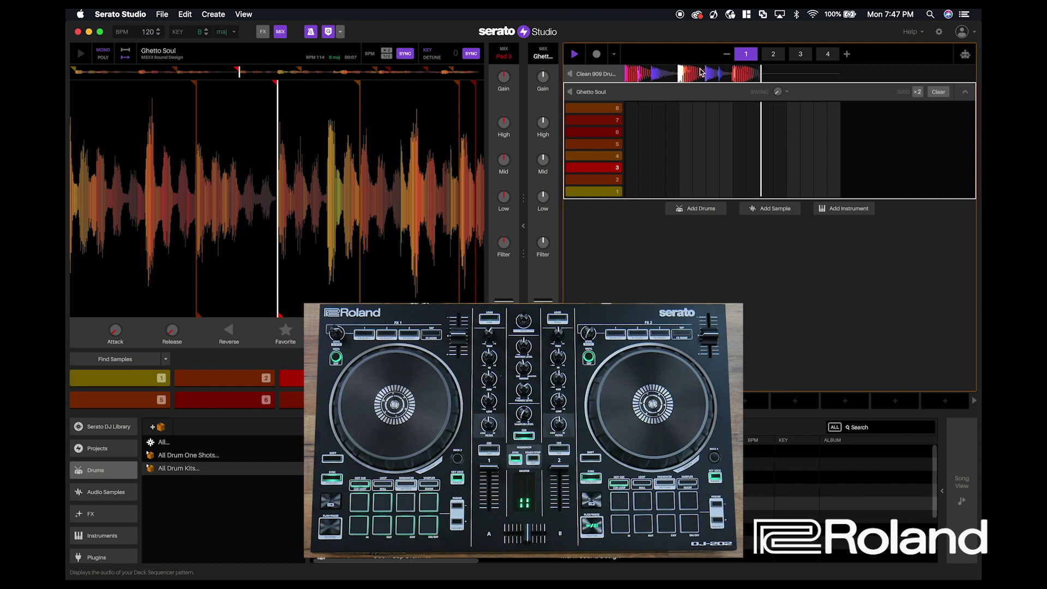